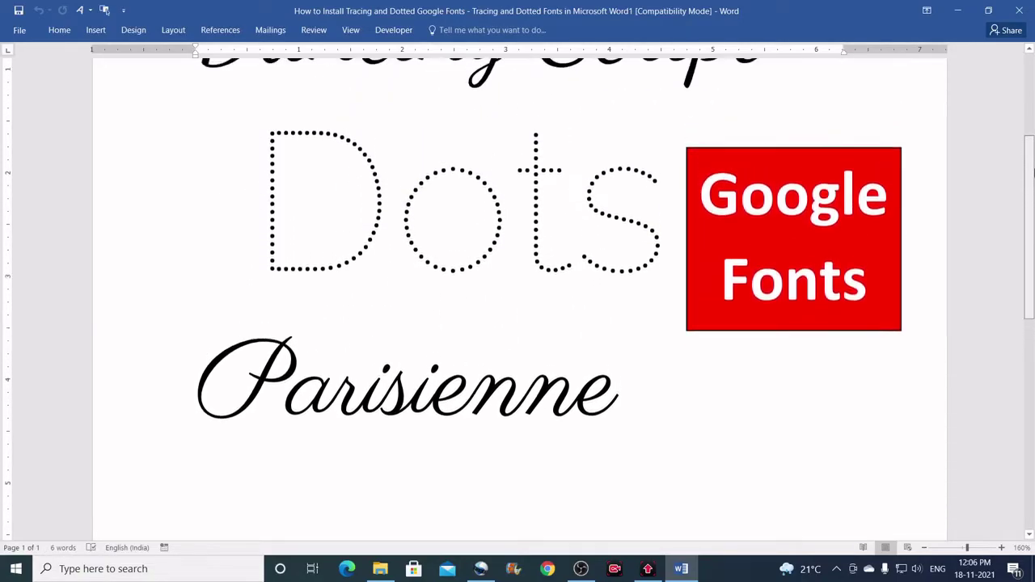
- Scroll the Word page to preview the Dancing Script, Dots and Parisienne samples
{"action": "mouse_move", "coordinate": [1033, 148]}
{"action": "left_mouse_down"}
{"action": "mouse_move", "coordinate": [1031, 96]}
{"action": "mouse_move", "coordinate": [1033, 160]}
{"action": "left_mouse_up"}
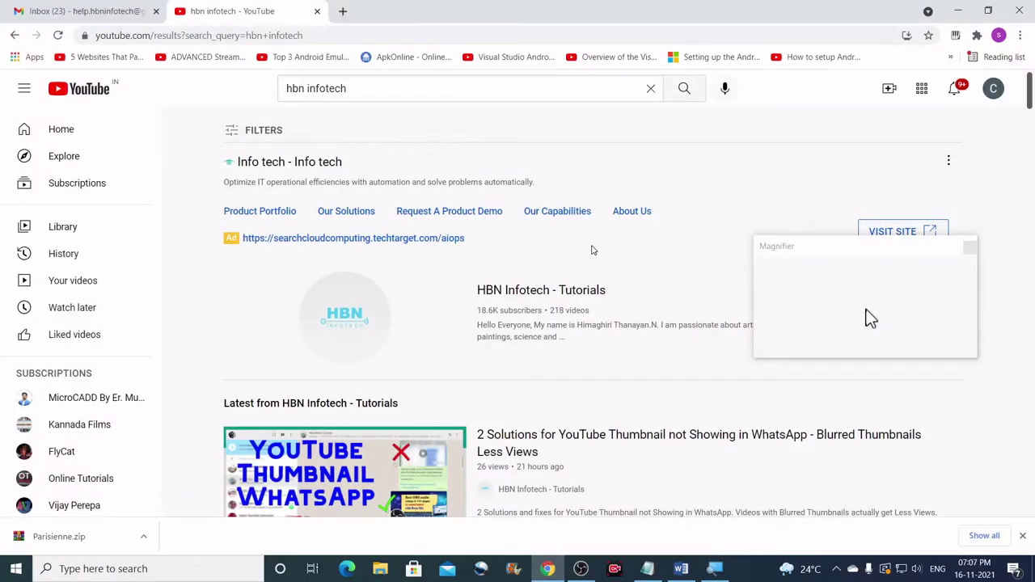
- In a new tab, go to google.com and search for 'script google font'
{"action": "left_click", "coordinate": [344, 11]}
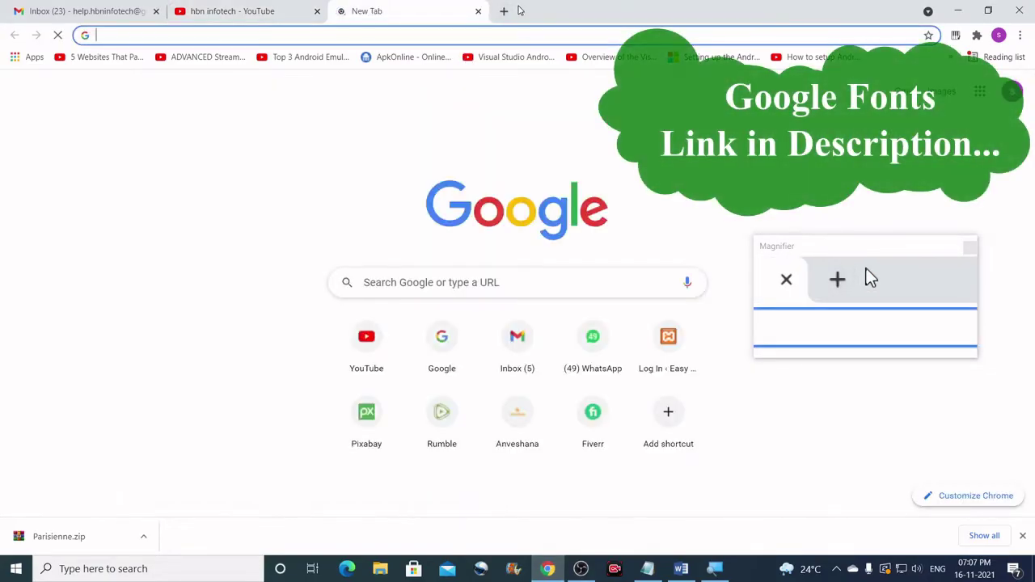
{"action": "type", "text": "goo"}
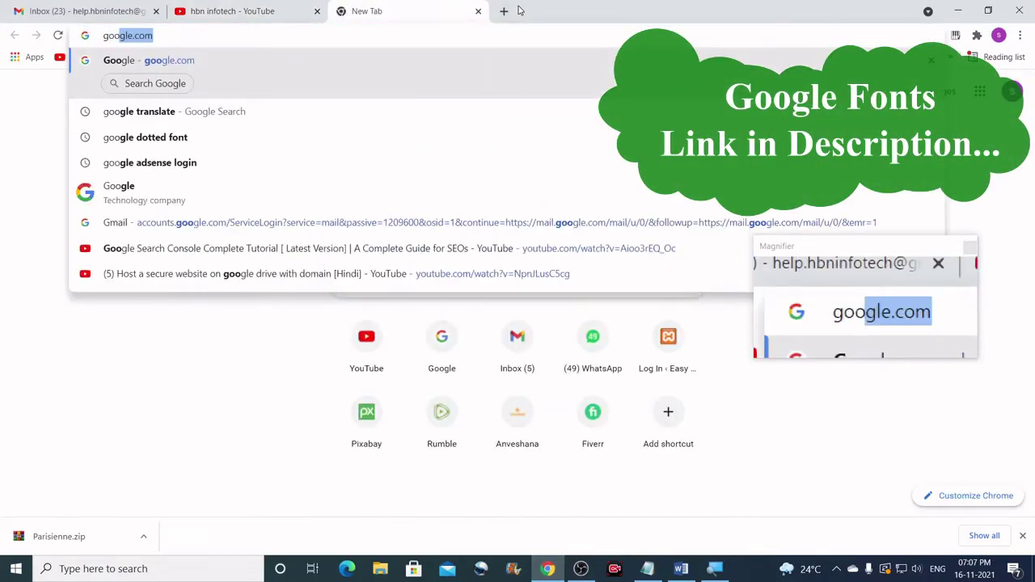
{"action": "type", "text": "gle.com"}
{"action": "key", "text": "Return"}
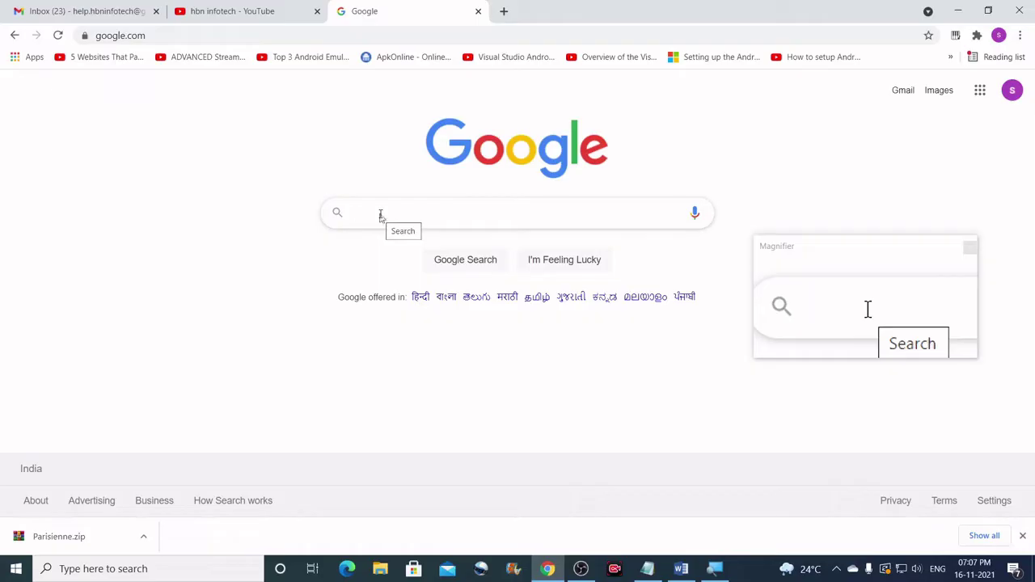
{"action": "type", "text": "sc"}
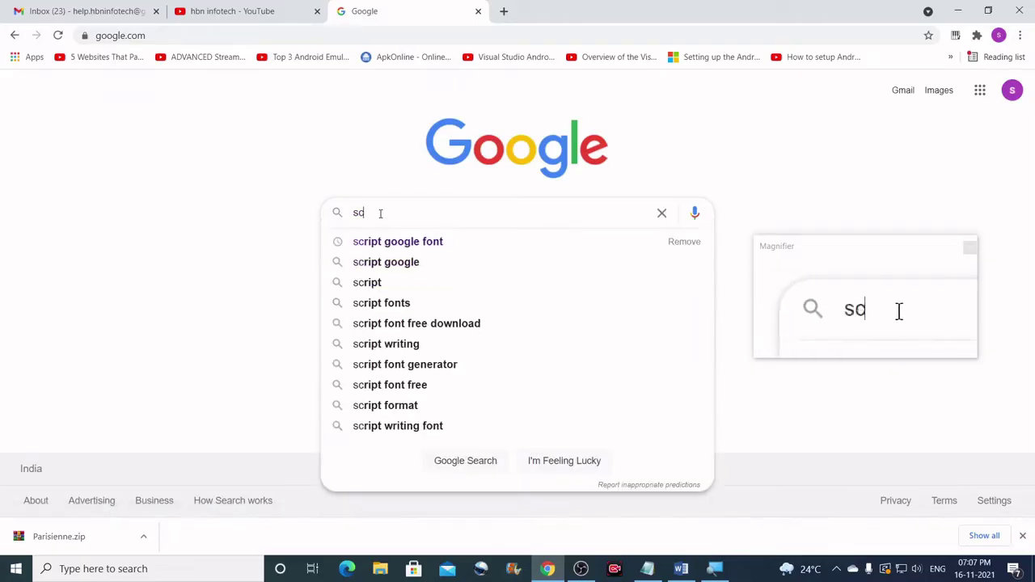
{"action": "type", "text": "ript"}
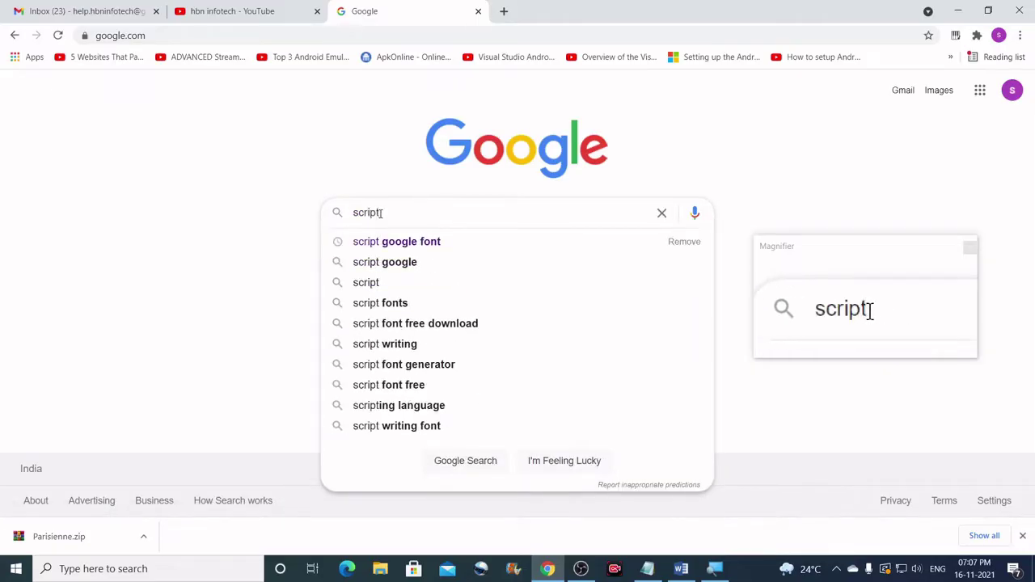
{"action": "key", "text": "Down"}
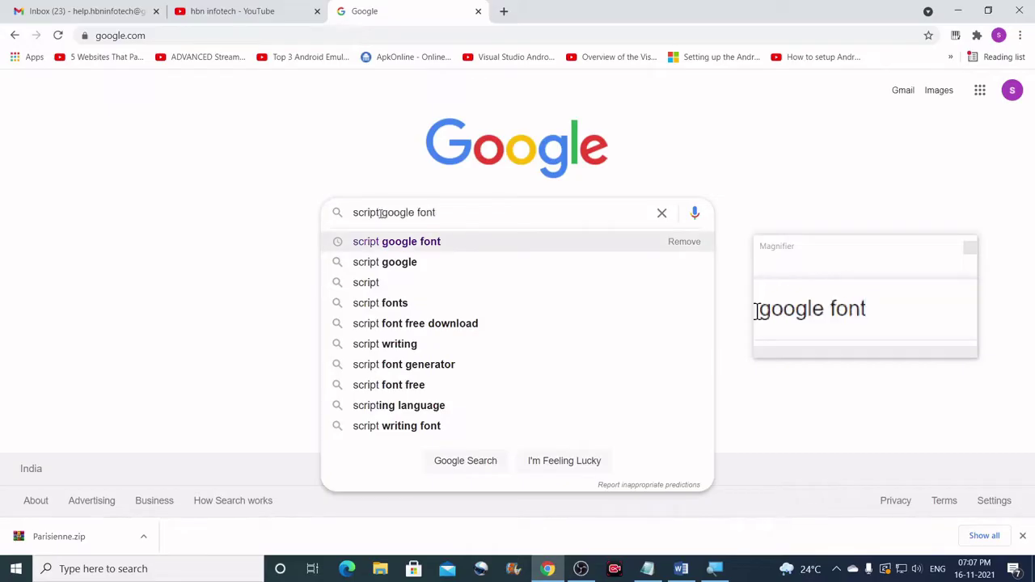
{"action": "key", "text": "Return"}
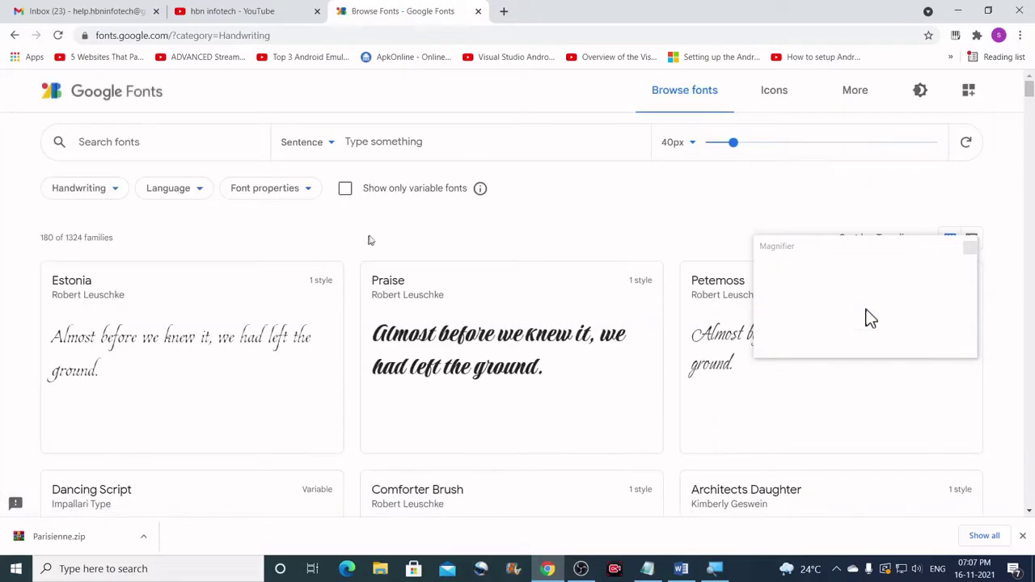
- Scroll to the Dancing Script card, open its page and start Download family
{"action": "scroll", "coordinate": [495, 234], "scroll_direction": "down", "scroll_amount": 2}
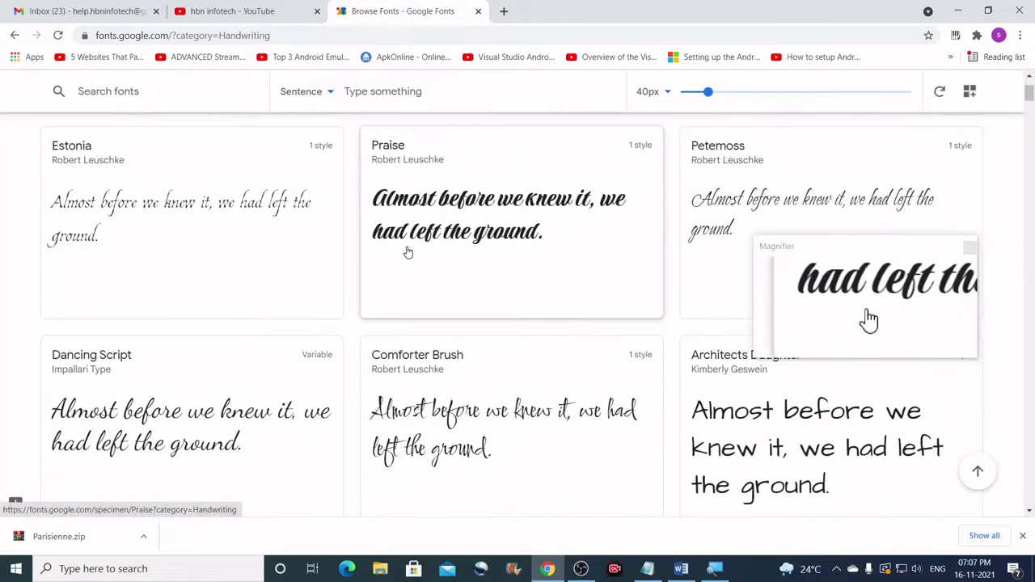
{"action": "scroll", "coordinate": [408, 251], "scroll_direction": "down", "scroll_amount": 2}
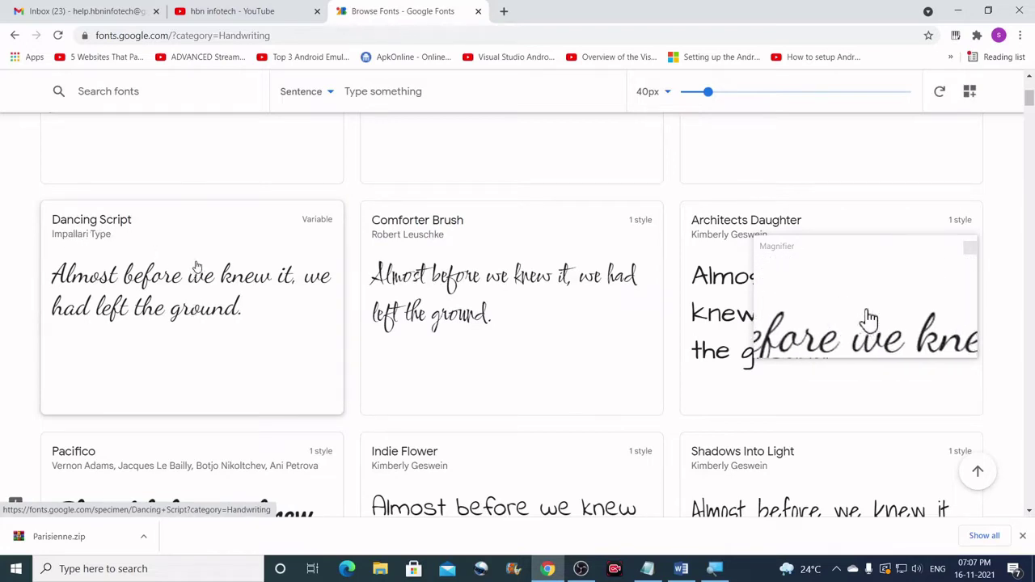
{"action": "left_click", "coordinate": [276, 318]}
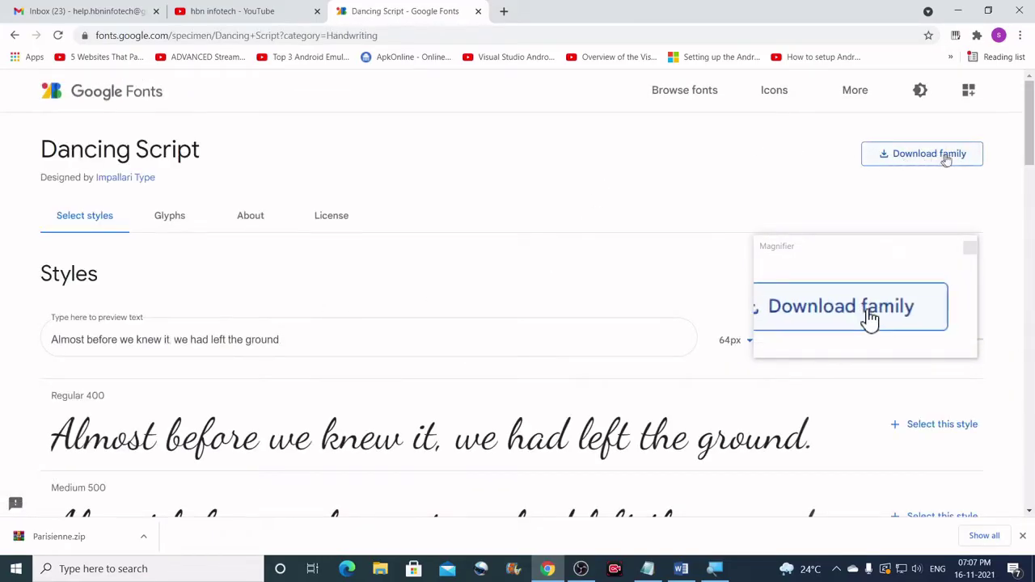
{"action": "left_click", "coordinate": [971, 156]}
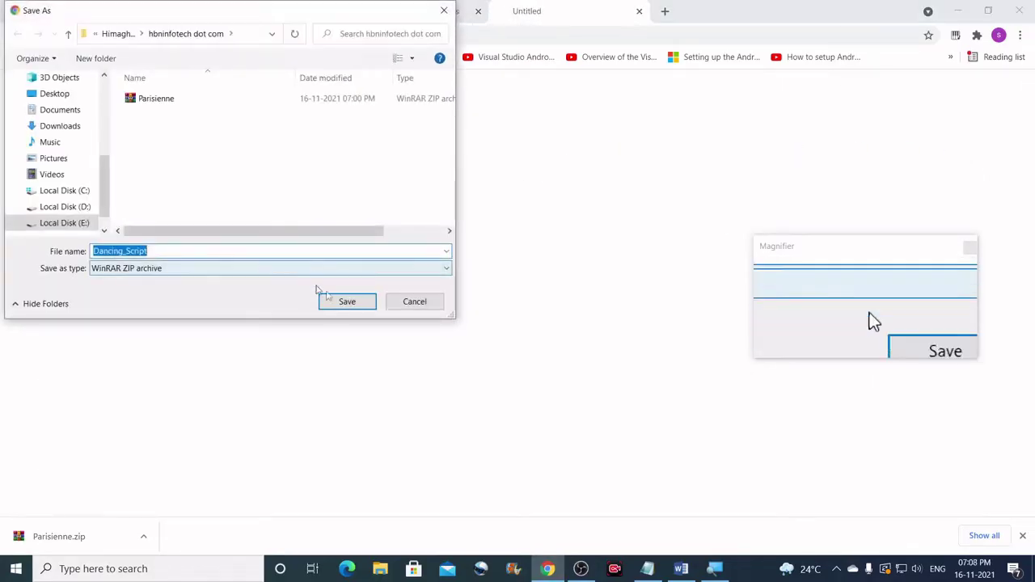
- Save Dancing_Script.zip, then return to the Handwriting list and scroll down to Parisienne
{"action": "left_click", "coordinate": [347, 302]}
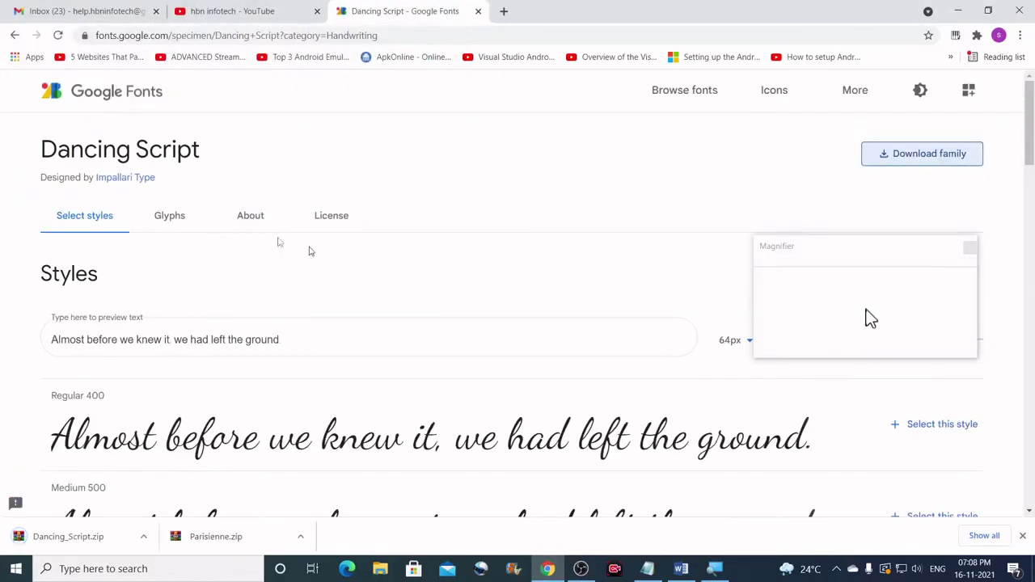
{"action": "left_click", "coordinate": [15, 35]}
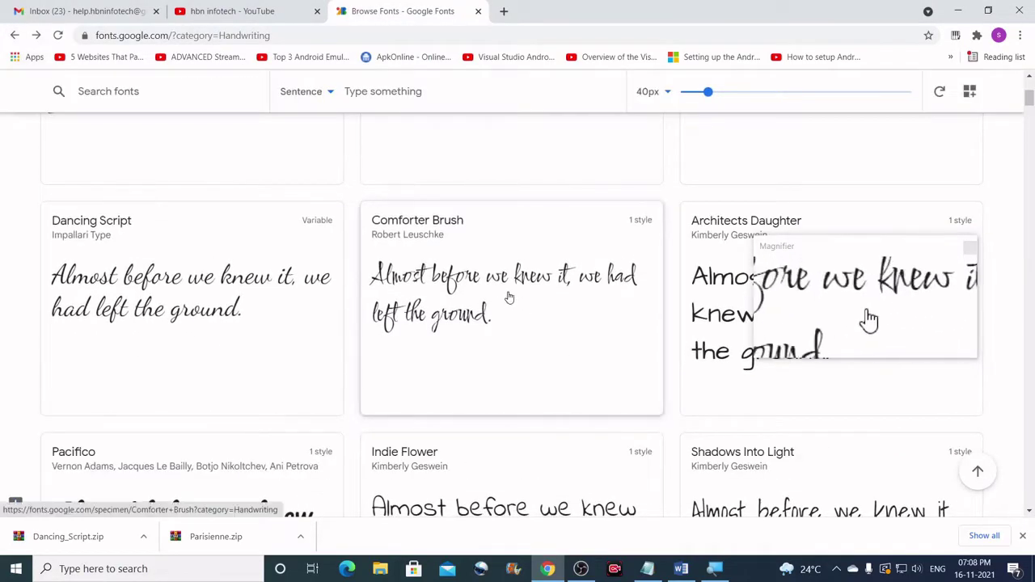
{"action": "scroll", "coordinate": [656, 316], "scroll_direction": "down", "scroll_amount": 1}
{"action": "scroll", "coordinate": [656, 316], "scroll_direction": "down", "scroll_amount": 2}
{"action": "scroll", "coordinate": [656, 316], "scroll_direction": "down", "scroll_amount": 2}
{"action": "scroll", "coordinate": [658, 317], "scroll_direction": "down", "scroll_amount": 1}
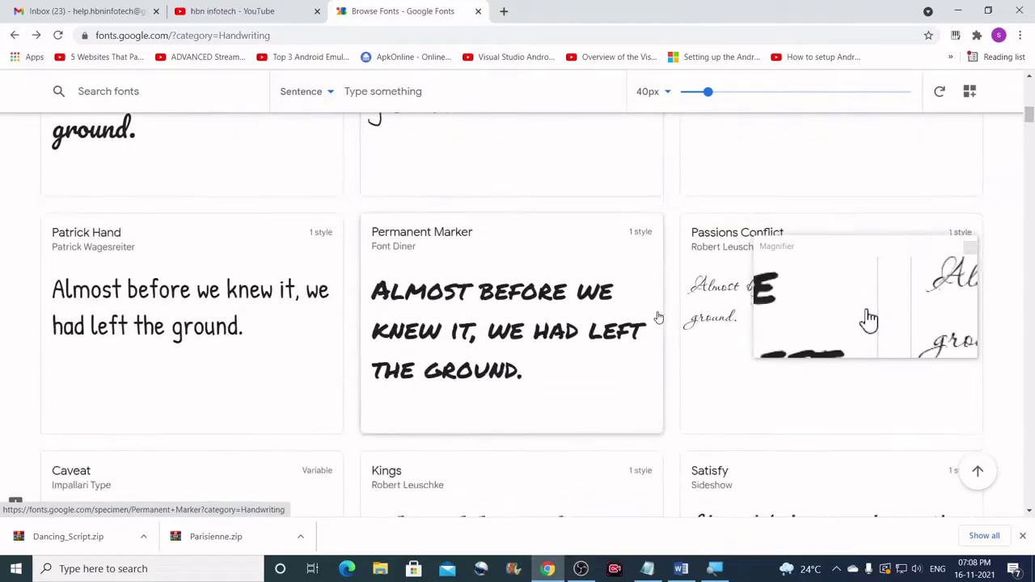
{"action": "scroll", "coordinate": [658, 317], "scroll_direction": "down", "scroll_amount": 2}
{"action": "scroll", "coordinate": [658, 317], "scroll_direction": "down", "scroll_amount": 2}
{"action": "scroll", "coordinate": [659, 317], "scroll_direction": "down", "scroll_amount": 1}
{"action": "scroll", "coordinate": [658, 317], "scroll_direction": "down", "scroll_amount": 2}
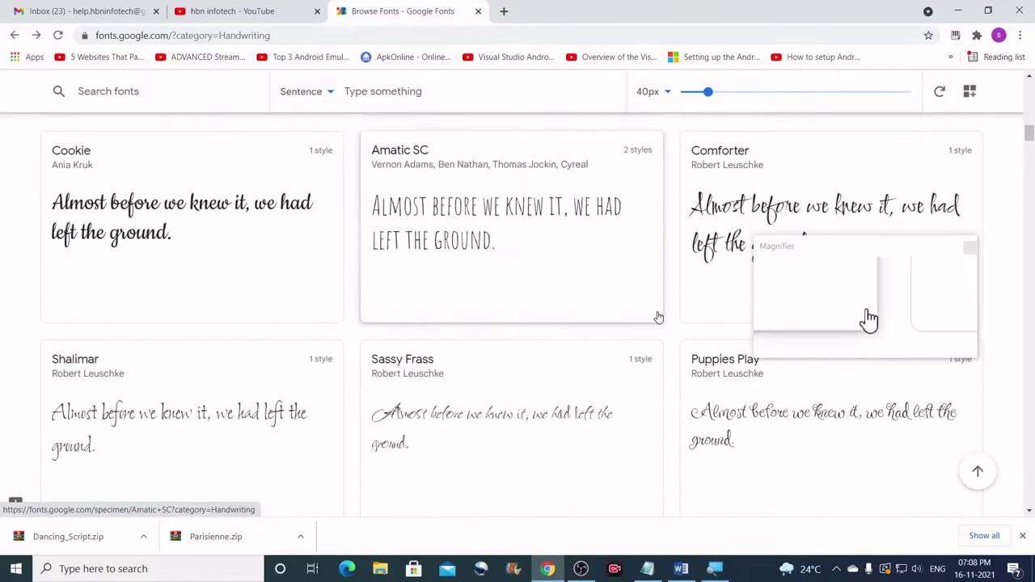
{"action": "scroll", "coordinate": [658, 317], "scroll_direction": "down", "scroll_amount": 2}
{"action": "scroll", "coordinate": [658, 317], "scroll_direction": "down", "scroll_amount": 2}
{"action": "scroll", "coordinate": [658, 317], "scroll_direction": "down", "scroll_amount": 2}
{"action": "scroll", "coordinate": [658, 317], "scroll_direction": "down", "scroll_amount": 2}
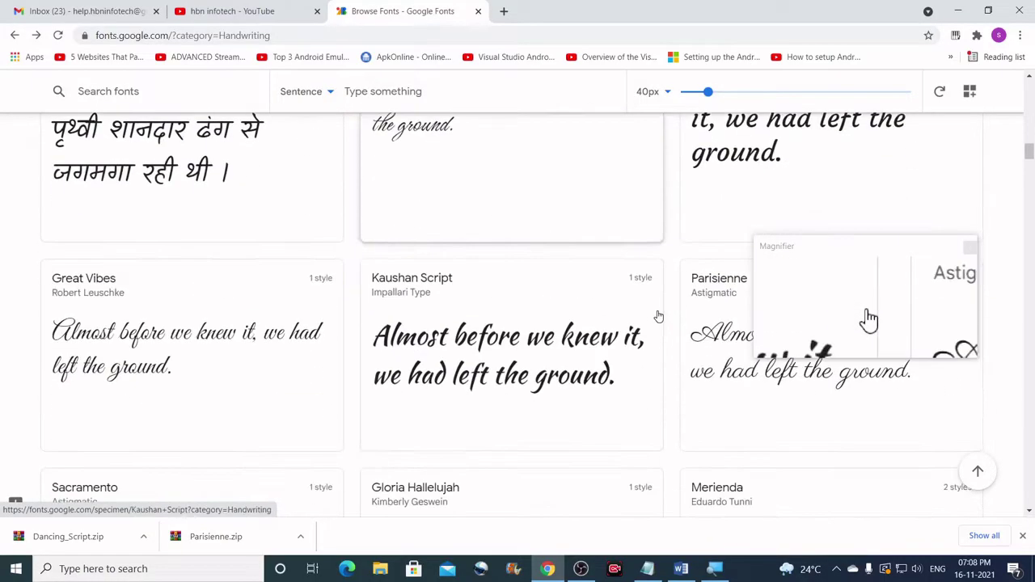
{"action": "scroll", "coordinate": [658, 316], "scroll_direction": "down", "scroll_amount": 2}
{"action": "scroll", "coordinate": [658, 314], "scroll_direction": "up", "scroll_amount": 1}
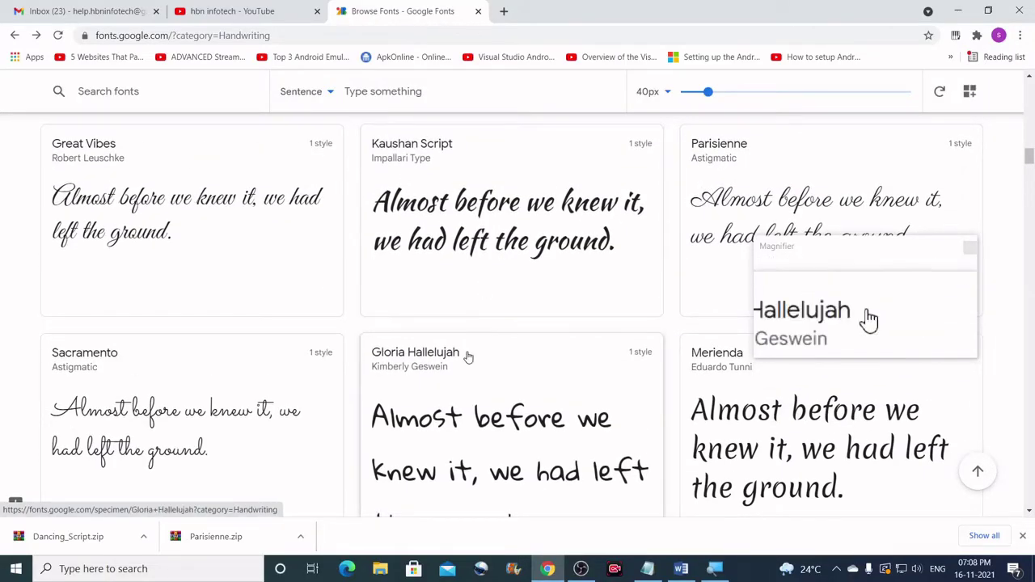
{"action": "scroll", "coordinate": [326, 342], "scroll_direction": "up", "scroll_amount": 1}
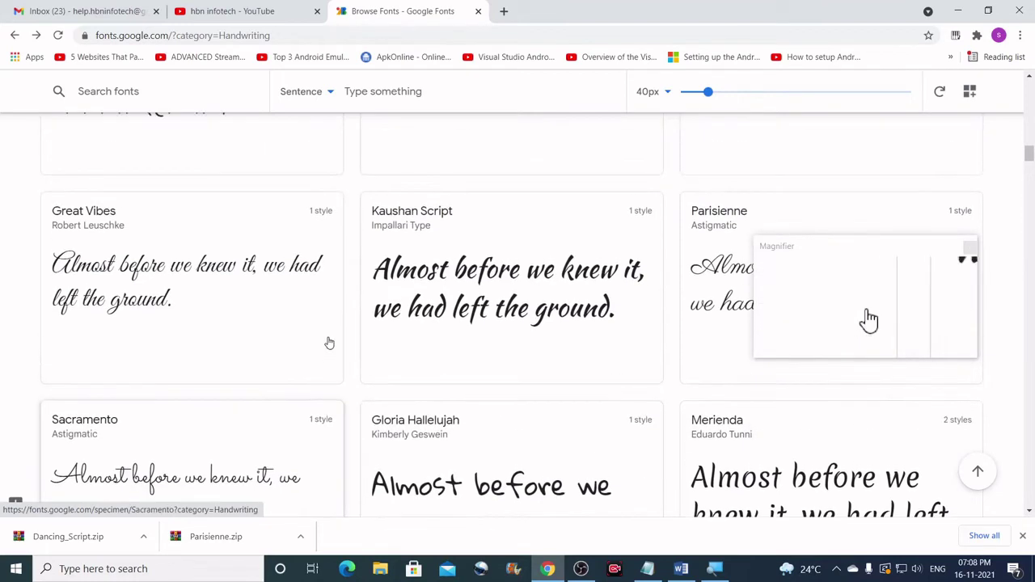
{"action": "scroll", "coordinate": [325, 342], "scroll_direction": "up", "scroll_amount": 1}
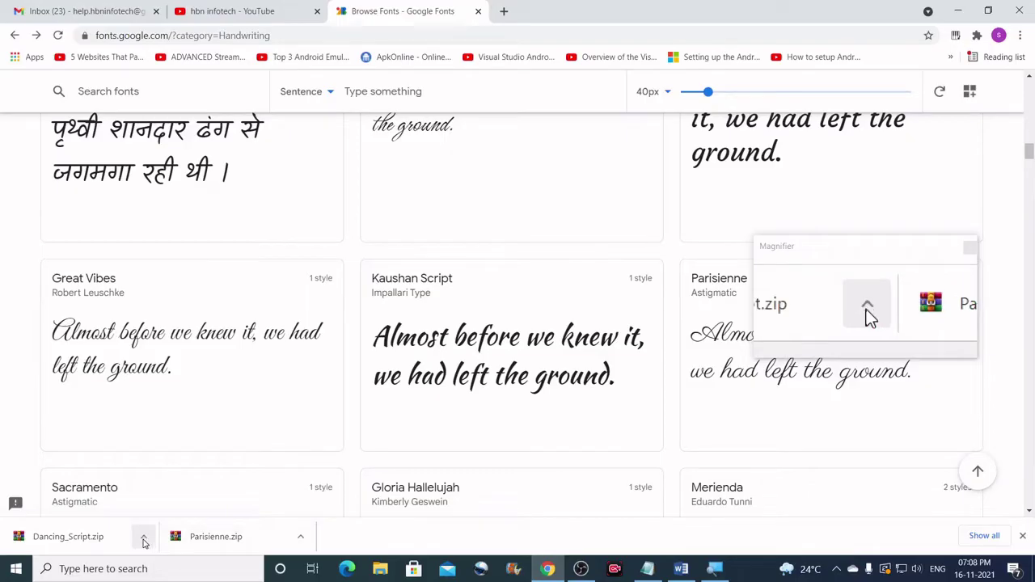
- Extract Dancing_Script.zip and Parisienne.zip in their download folder, keeping the existing OFL file
{"action": "left_click", "coordinate": [144, 538]}
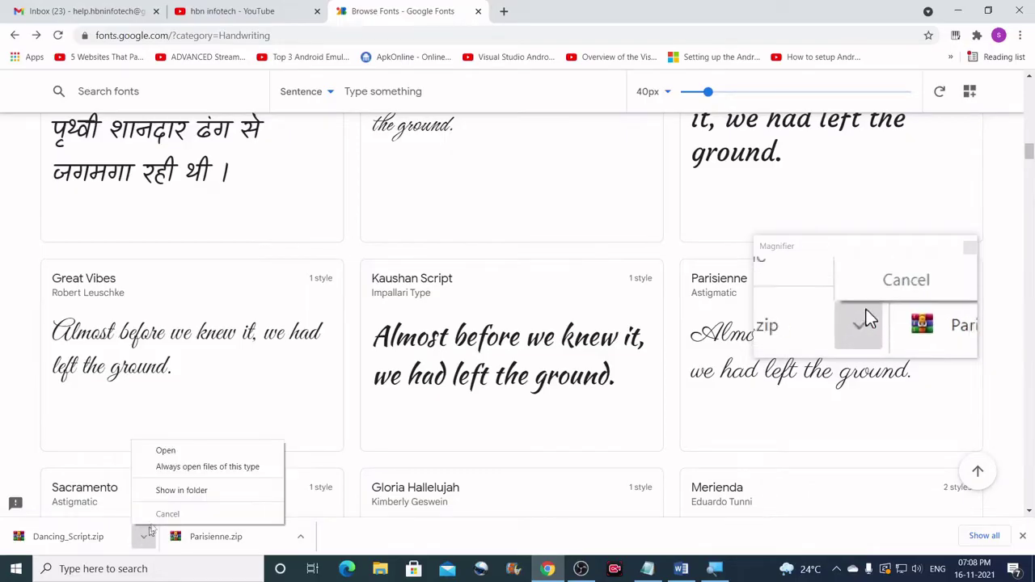
{"action": "left_click", "coordinate": [186, 490]}
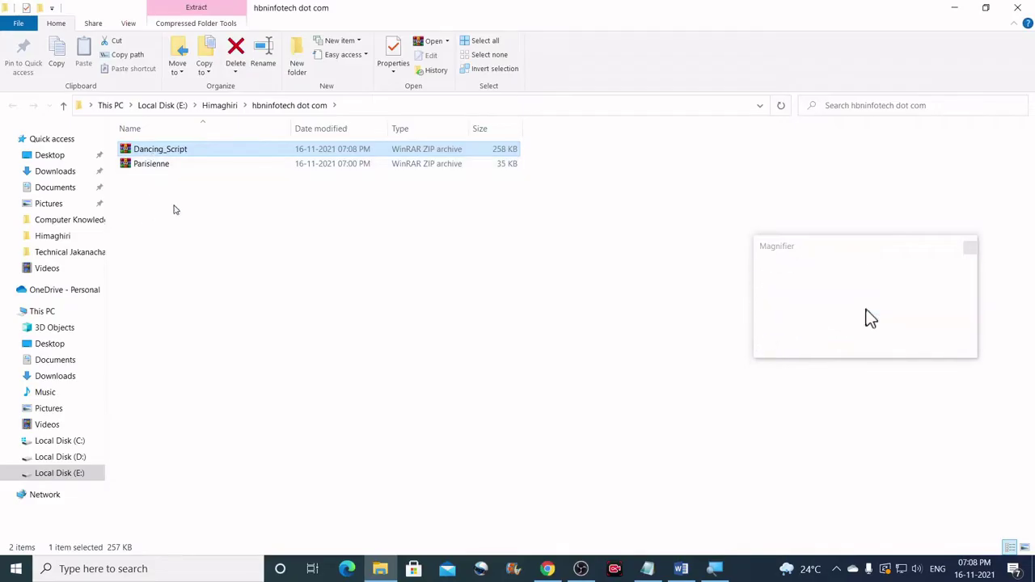
{"action": "left_click_drag", "start_coordinate": [174, 204], "coordinate": [158, 154]}
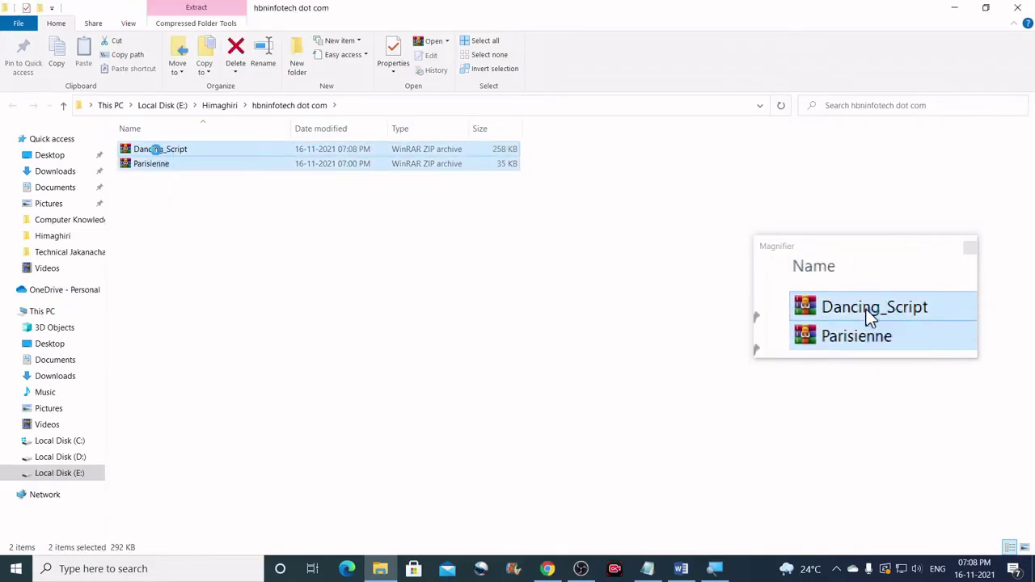
{"action": "right_click", "coordinate": [156, 150]}
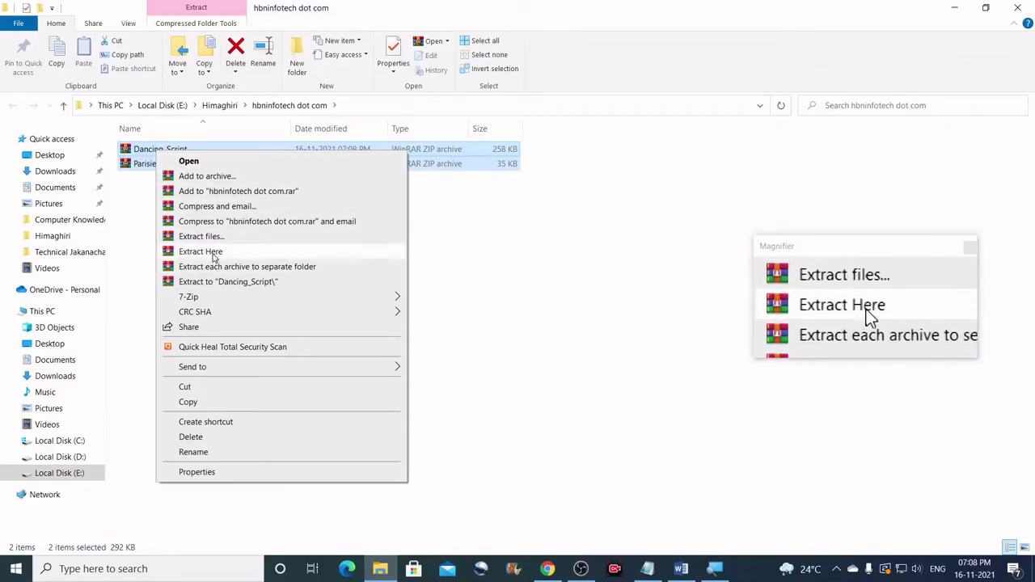
{"action": "left_click", "coordinate": [201, 251]}
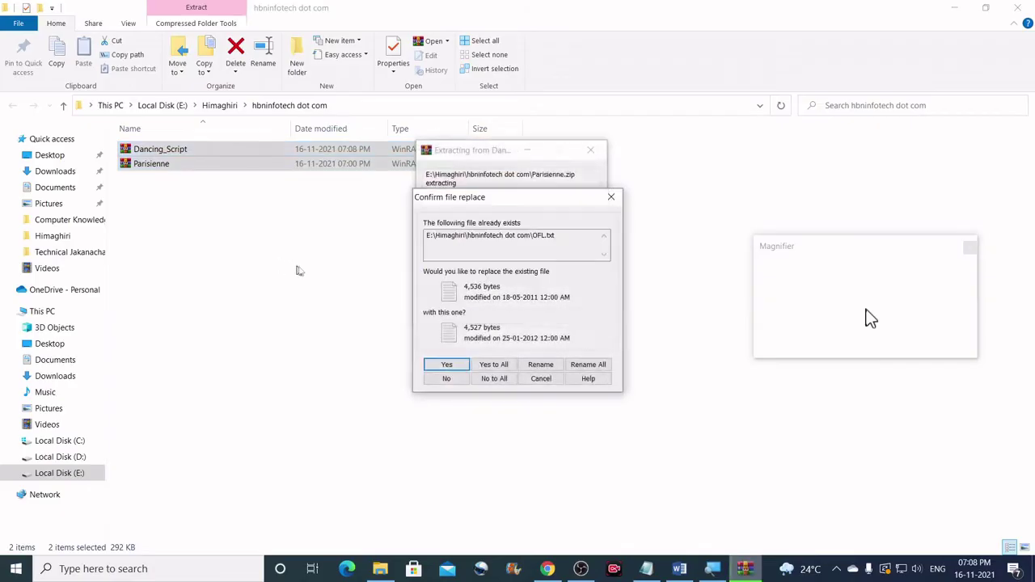
{"action": "left_click", "coordinate": [456, 383]}
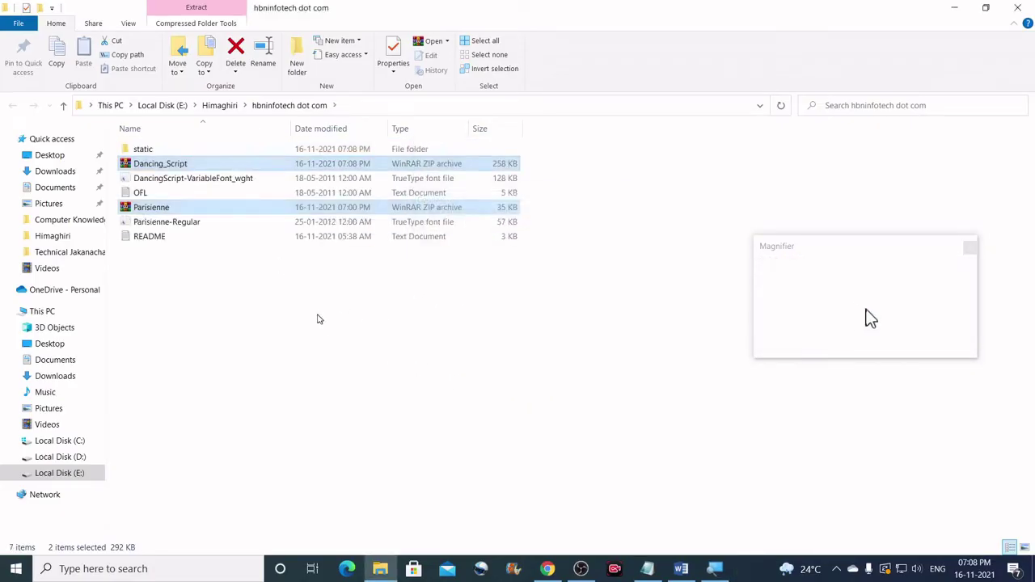
- Copy the DancingScript-VariableFont_wght and Parisienne-Regular font files together
{"action": "left_click", "coordinate": [226, 288]}
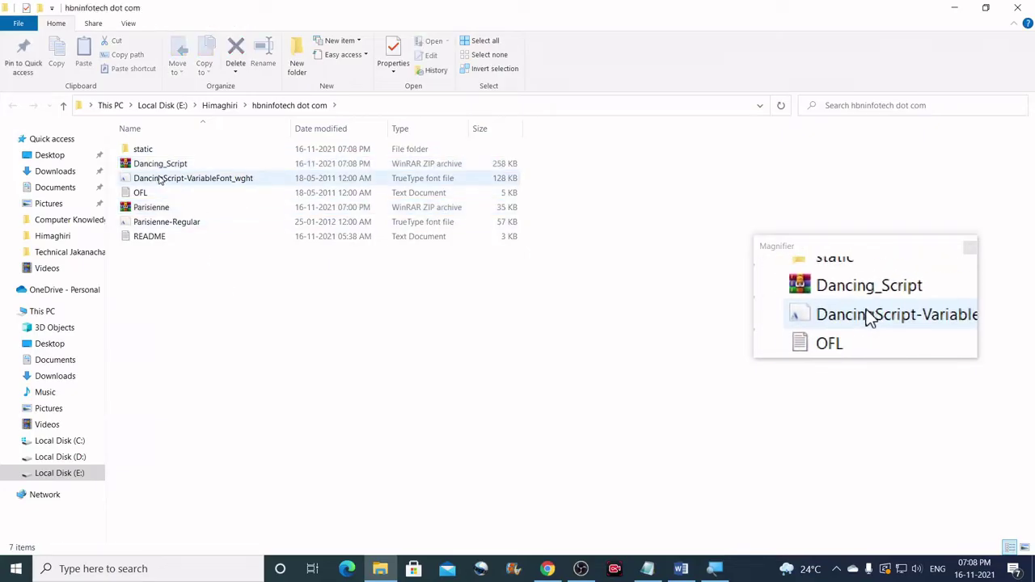
{"action": "left_click", "coordinate": [159, 179]}
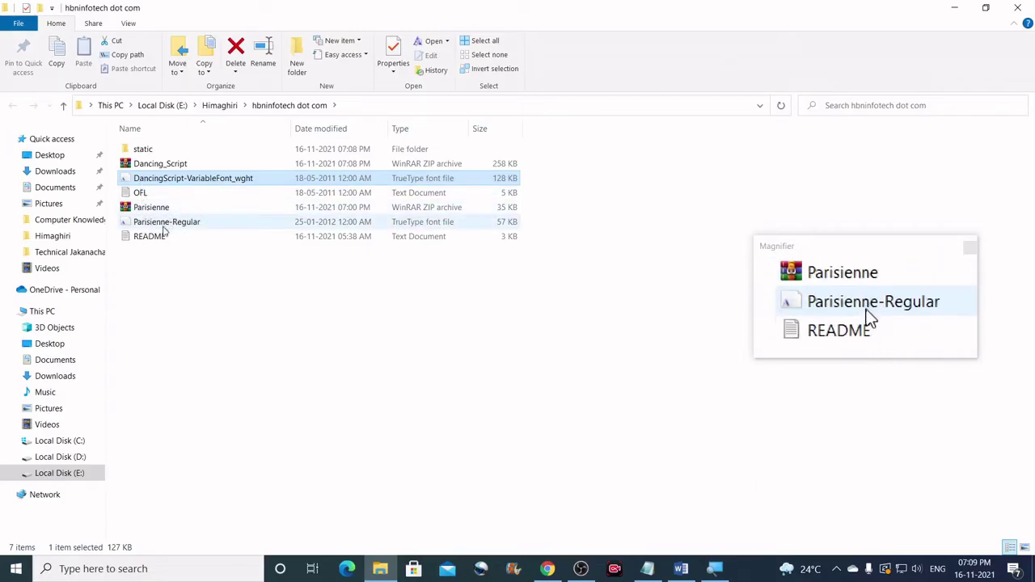
{"action": "left_click", "coordinate": [165, 223], "text": "ctrl"}
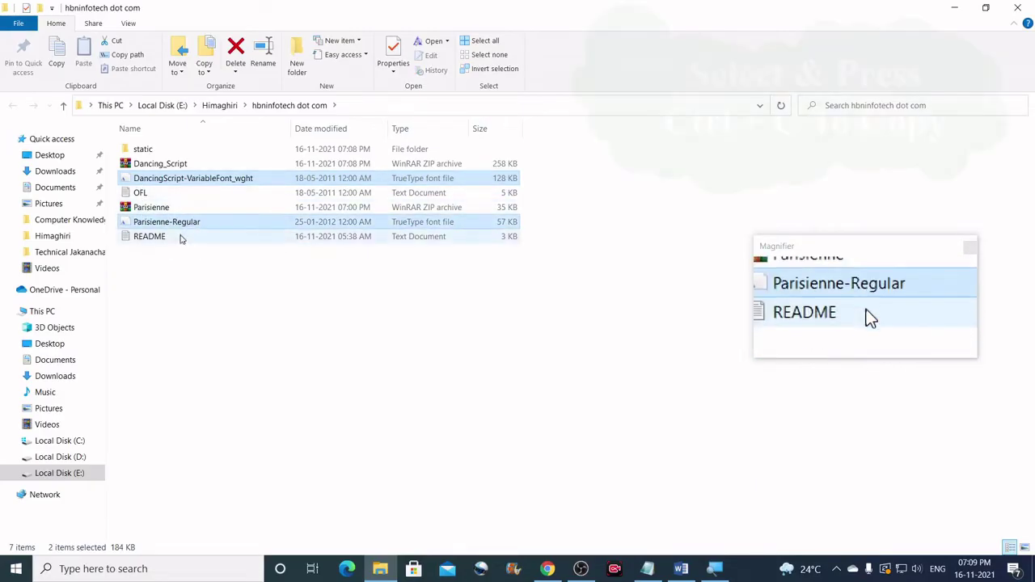
{"action": "right_click", "coordinate": [187, 223]}
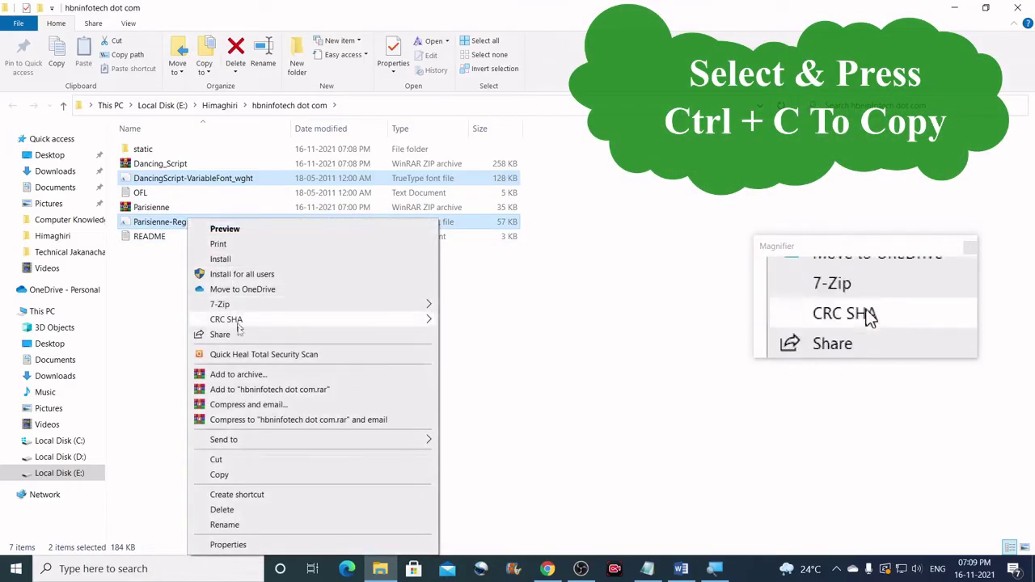
{"action": "left_click", "coordinate": [220, 475]}
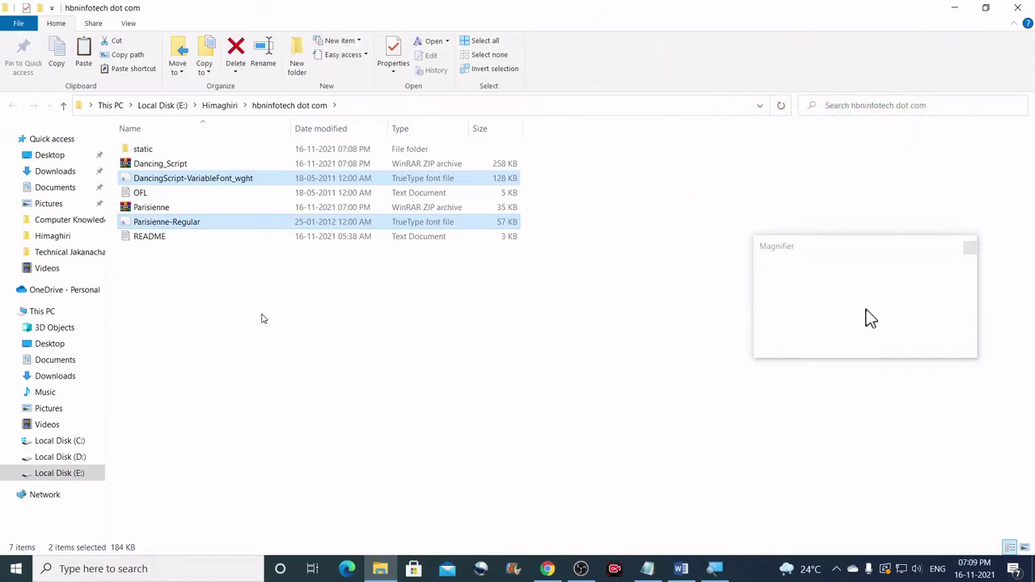
- Run 'fonts' from the Win+R box to open the Windows Fonts folder
{"action": "key", "text": "super+r"}
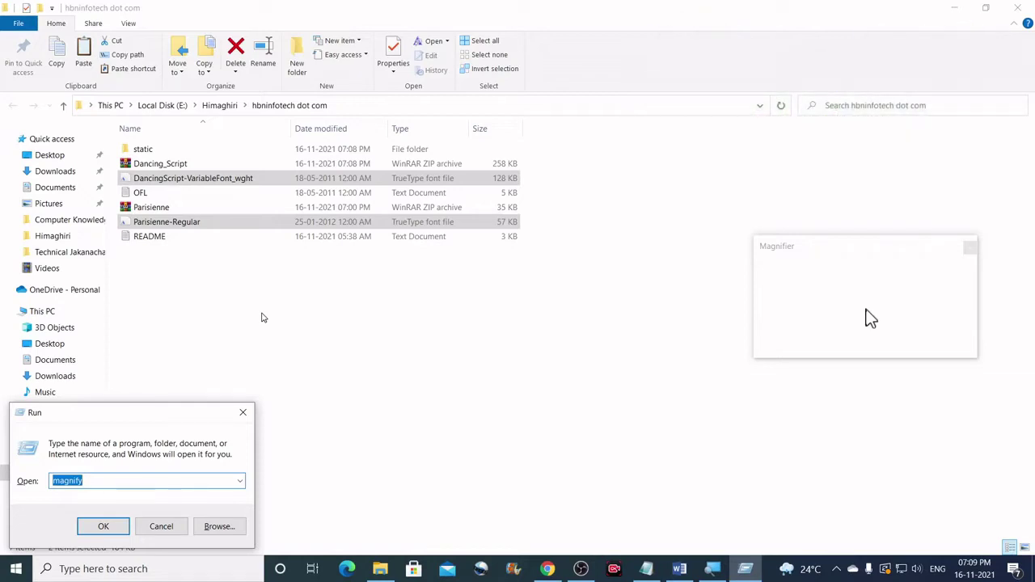
{"action": "type", "text": "f"}
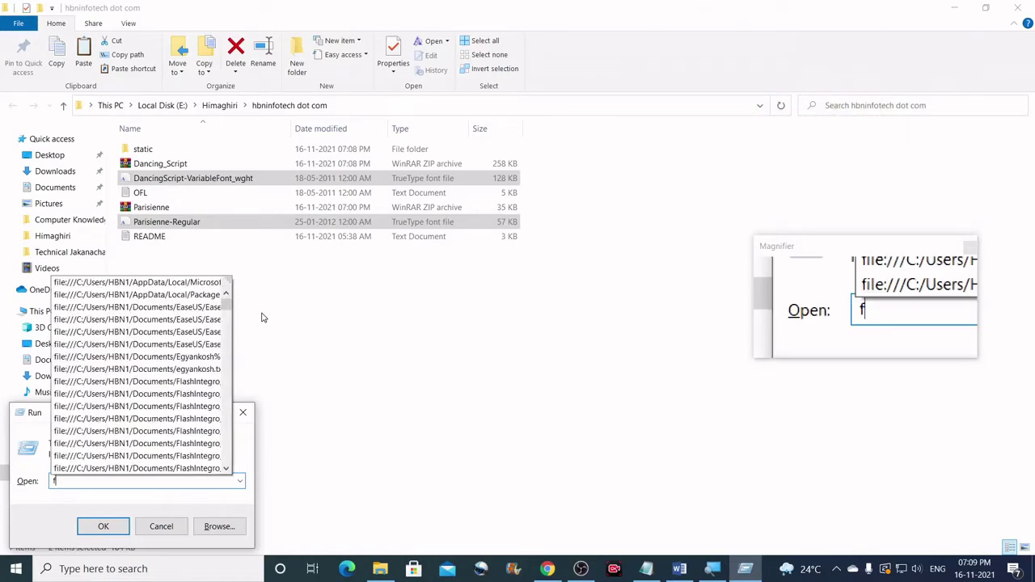
{"action": "type", "text": "onts"}
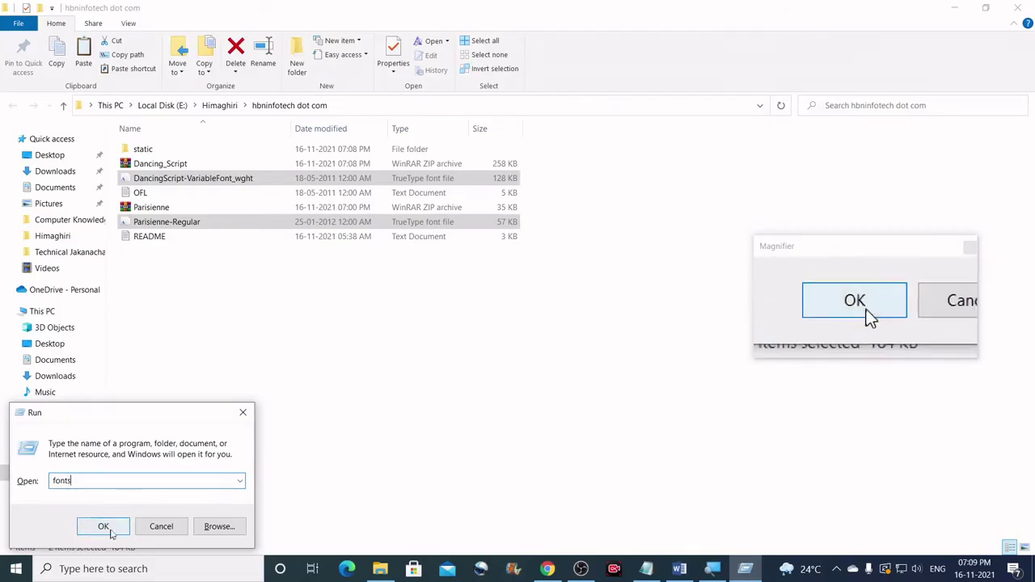
{"action": "left_click", "coordinate": [104, 526]}
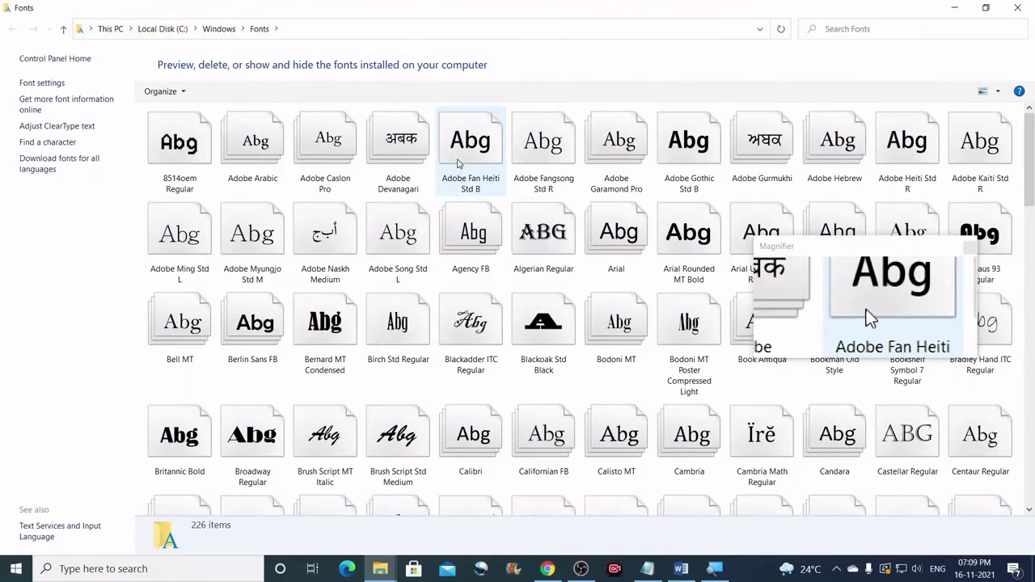
- Paste the two copied fonts into the Fonts folder, raising it to 228 items
{"action": "key", "text": "ctrl+v"}
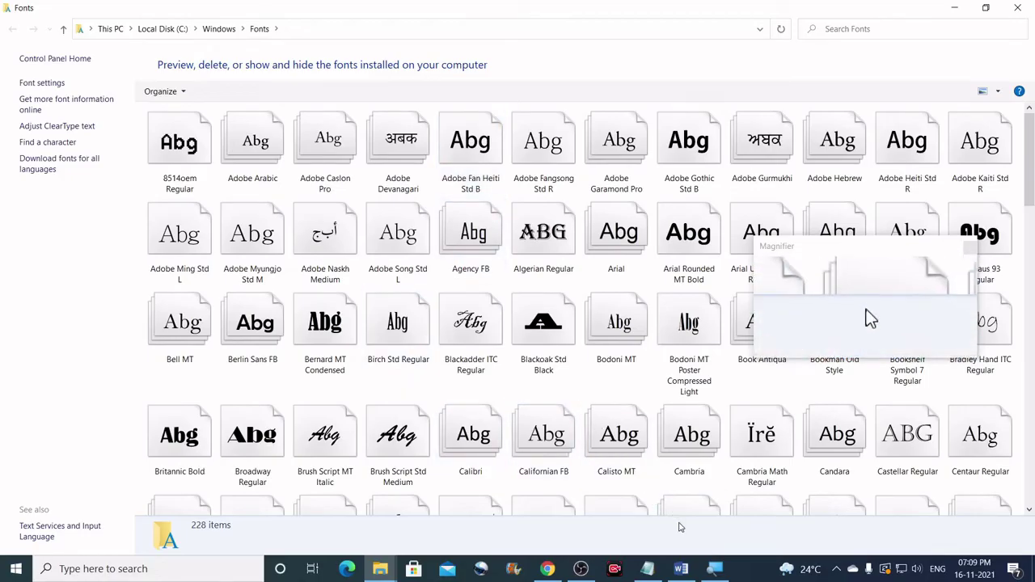
{"action": "left_click", "coordinate": [681, 568]}
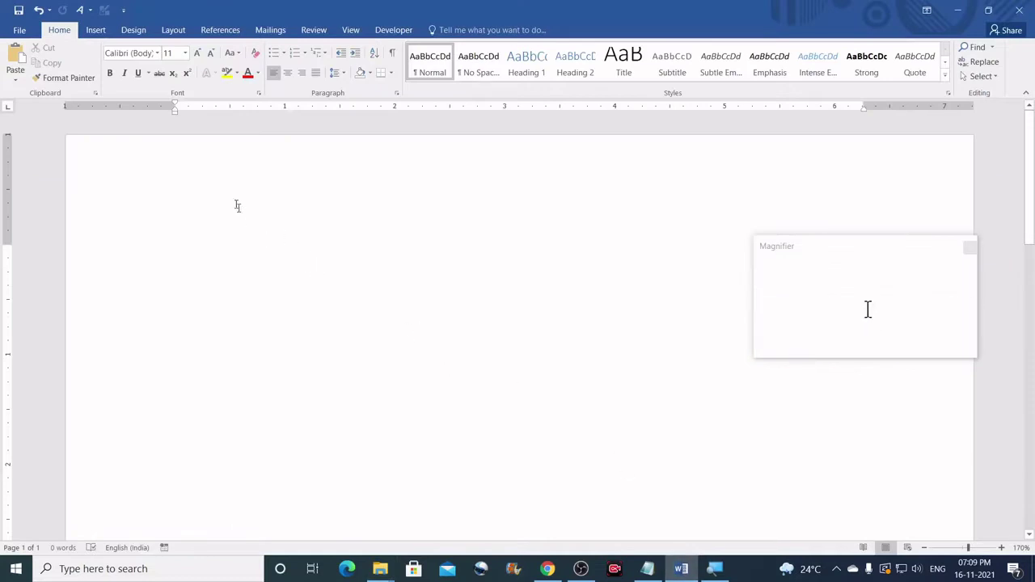
- Set the Word font to Dancing Script and grow the size to 80
{"action": "left_click", "coordinate": [158, 55]}
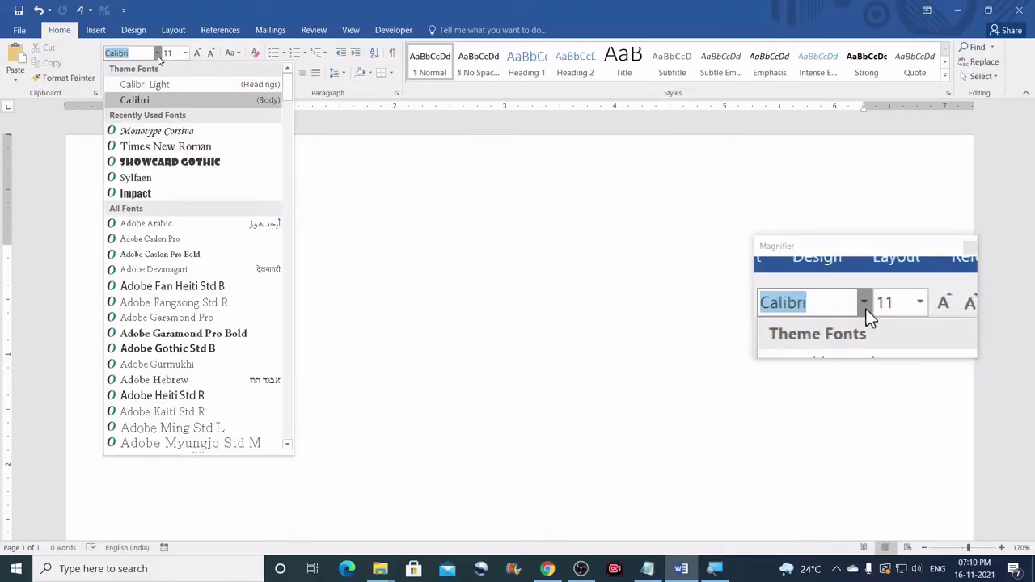
{"action": "type", "text": "Dancing Scrip"}
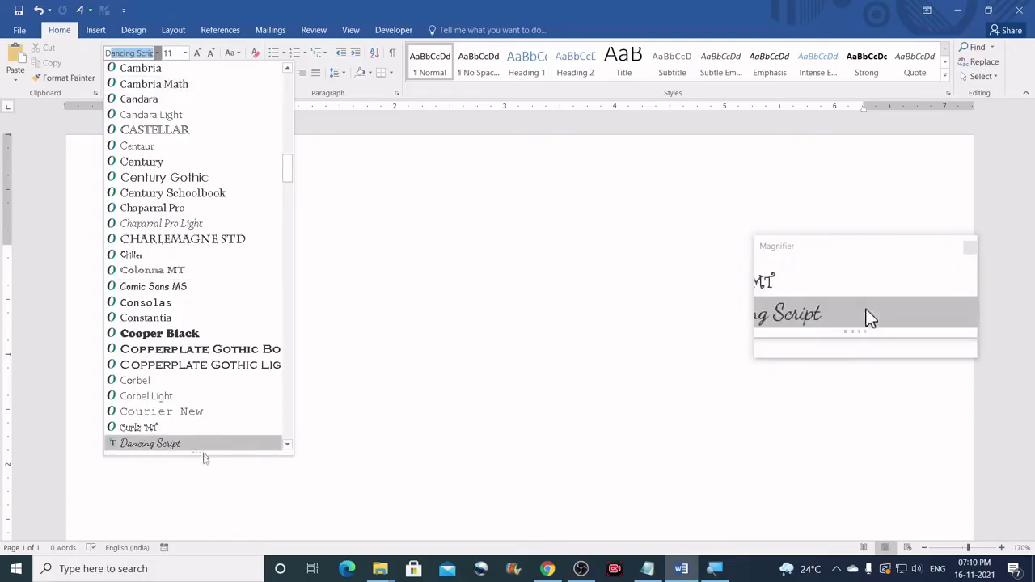
{"action": "left_click", "coordinate": [202, 443]}
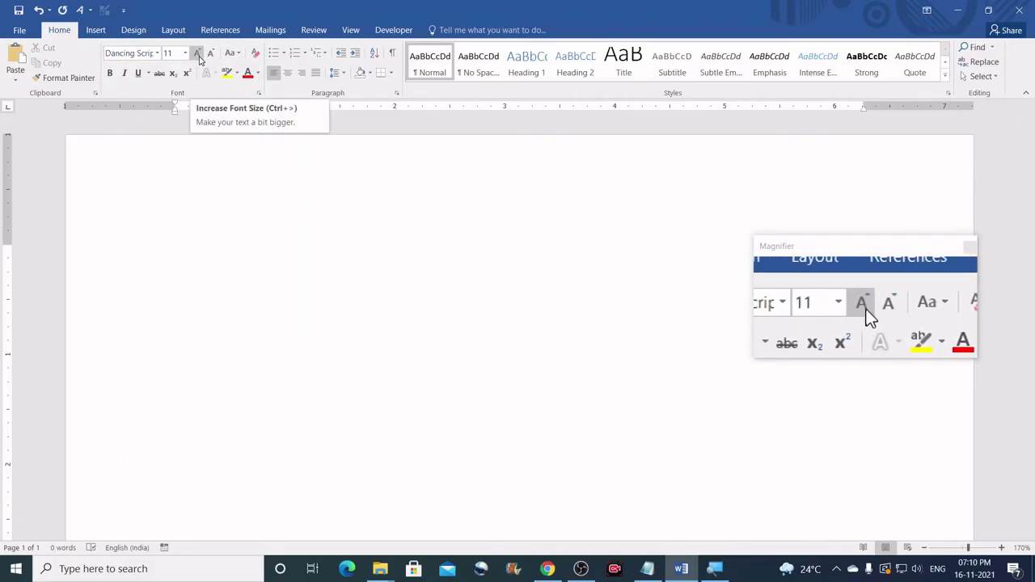
{"action": "left_click", "coordinate": [199, 54]}
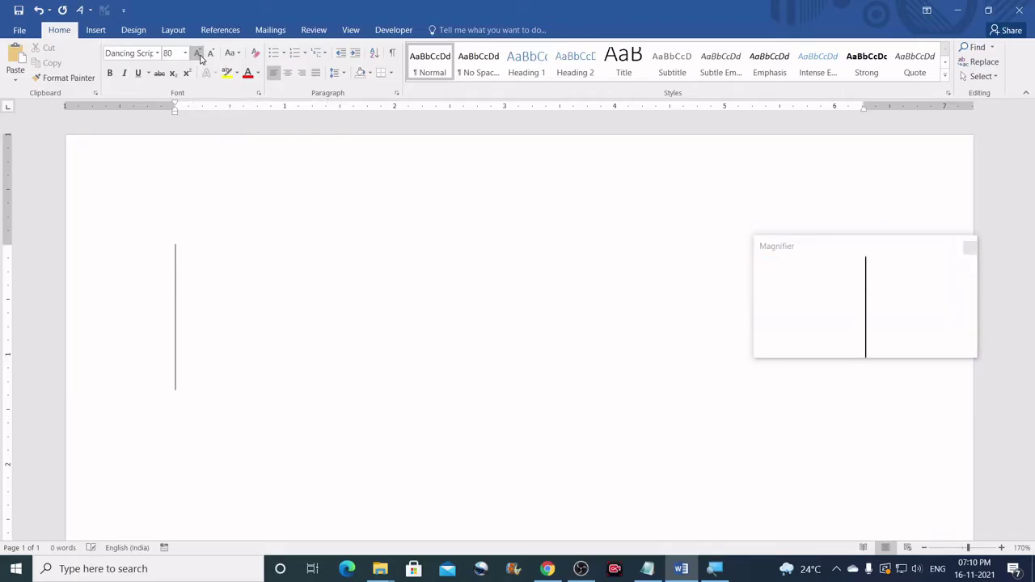
- Type 'Dancing Script' on the page in the new font
{"action": "type", "text": "T"}
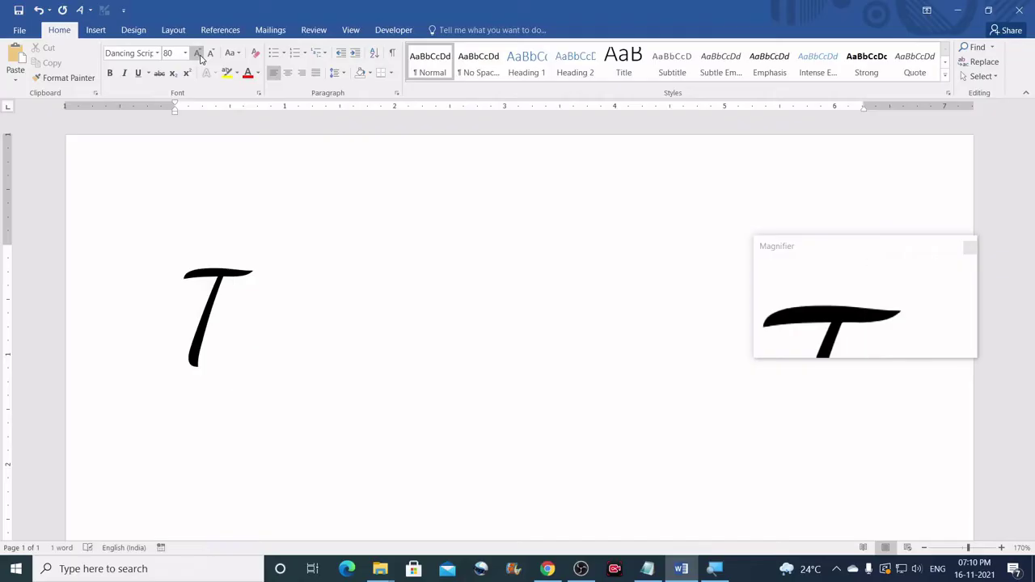
{"action": "key", "text": "BackSpace"}
{"action": "type", "text": "Dan"}
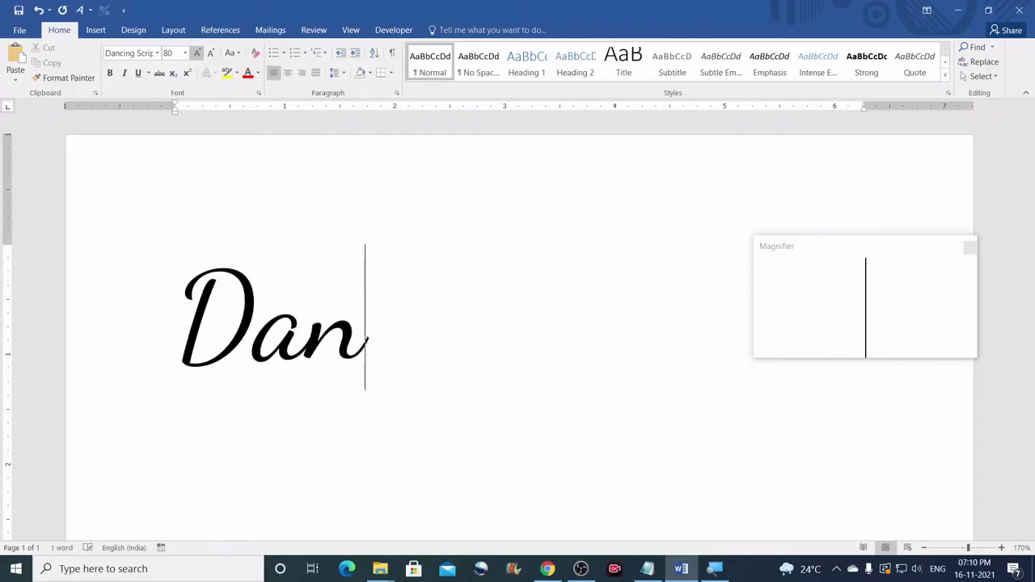
{"action": "type", "text": "cing "}
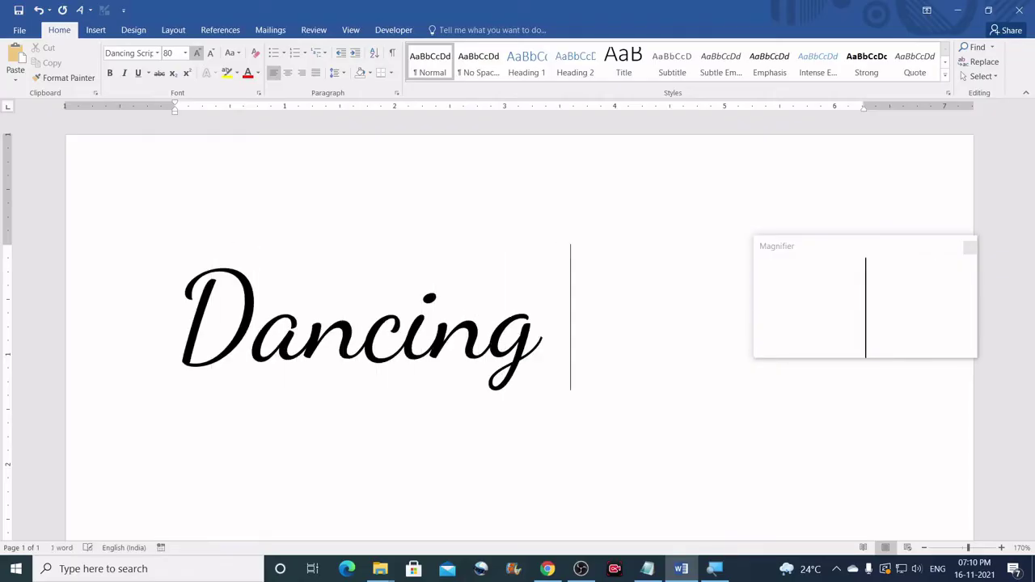
{"action": "type", "text": "Script"}
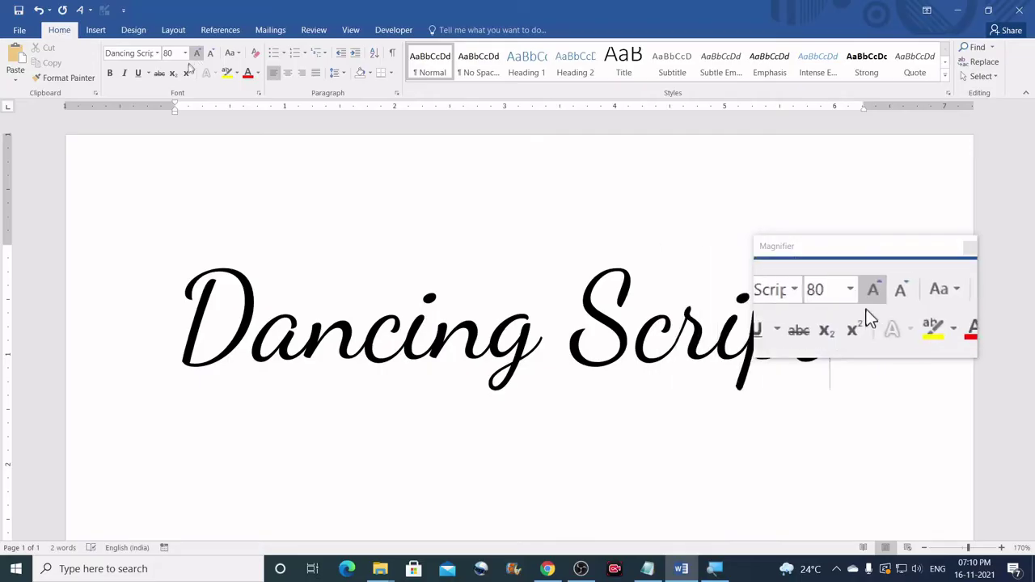
{"action": "scroll", "coordinate": [170, 65], "scroll_direction": "down", "scroll_amount": 1}
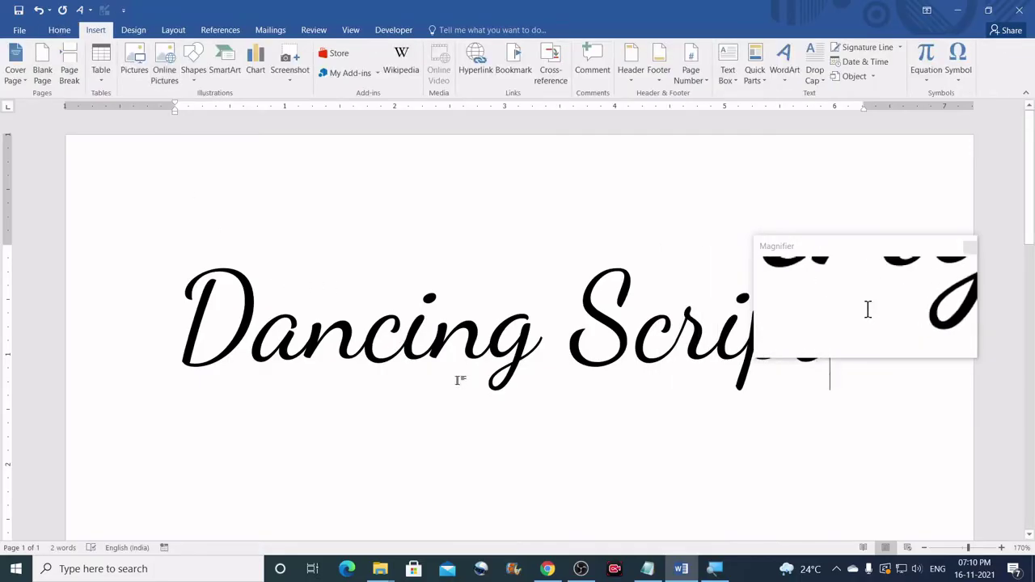
{"action": "scroll", "coordinate": [458, 377], "scroll_direction": "down", "scroll_amount": 2}
{"action": "scroll", "coordinate": [457, 377], "scroll_direction": "up", "scroll_amount": 2}
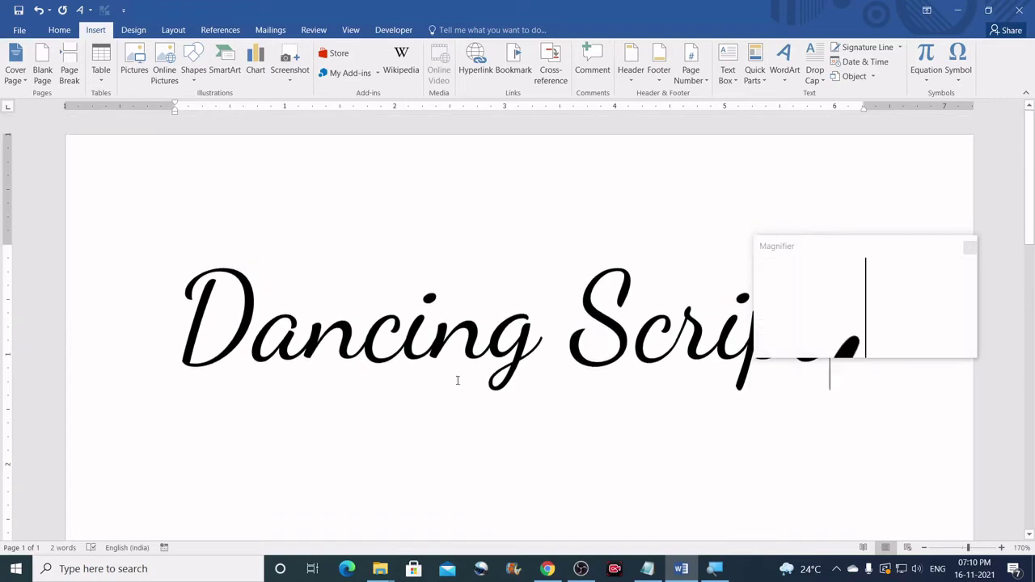
{"action": "scroll", "coordinate": [449, 377], "scroll_direction": "down", "scroll_amount": 1}
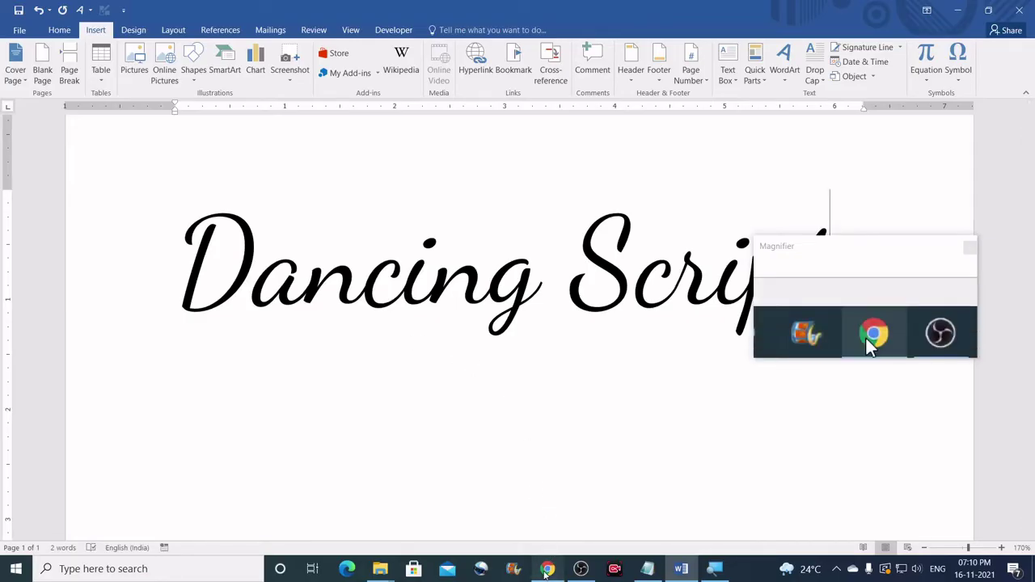
- Go back to the browser and load the google.com homepage
{"action": "left_click", "coordinate": [547, 568]}
{"action": "scroll", "coordinate": [488, 351], "scroll_direction": "up", "scroll_amount": 5}
{"action": "scroll", "coordinate": [488, 348], "scroll_direction": "up", "scroll_amount": 5}
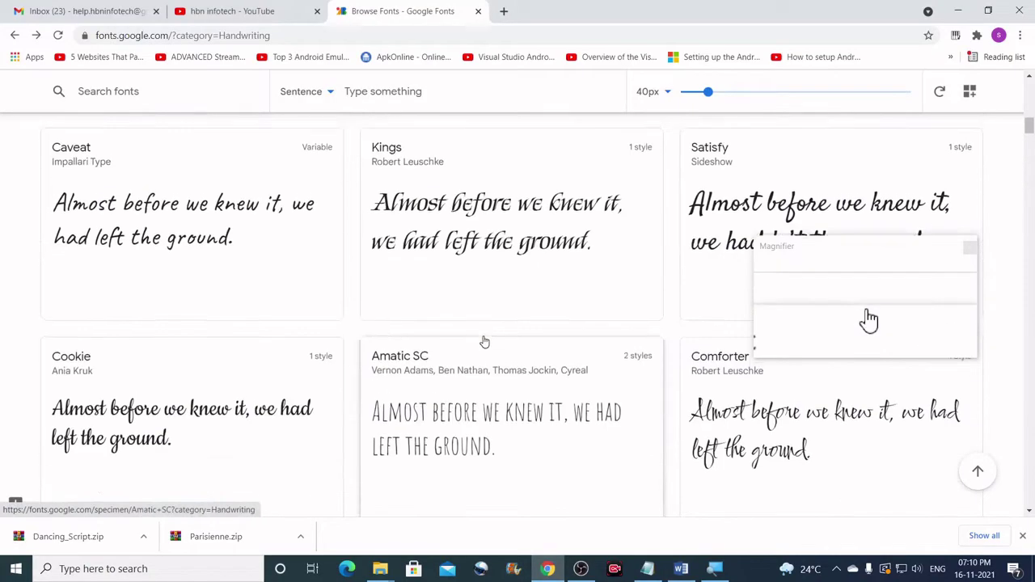
{"action": "scroll", "coordinate": [485, 335], "scroll_direction": "up", "scroll_amount": 5}
{"action": "scroll", "coordinate": [484, 332], "scroll_direction": "up", "scroll_amount": 2}
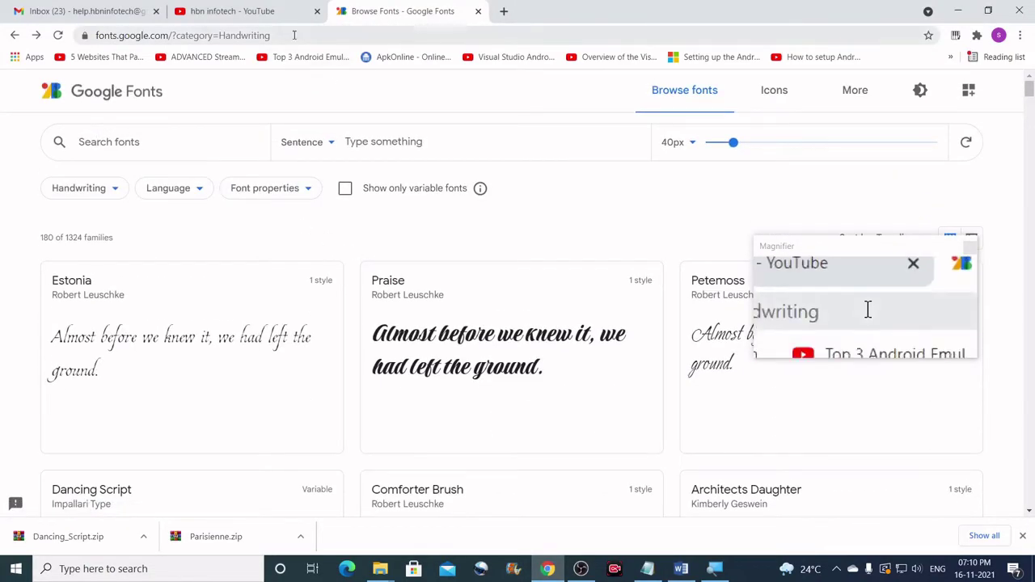
{"action": "left_click", "coordinate": [294, 38]}
{"action": "type", "text": "g"}
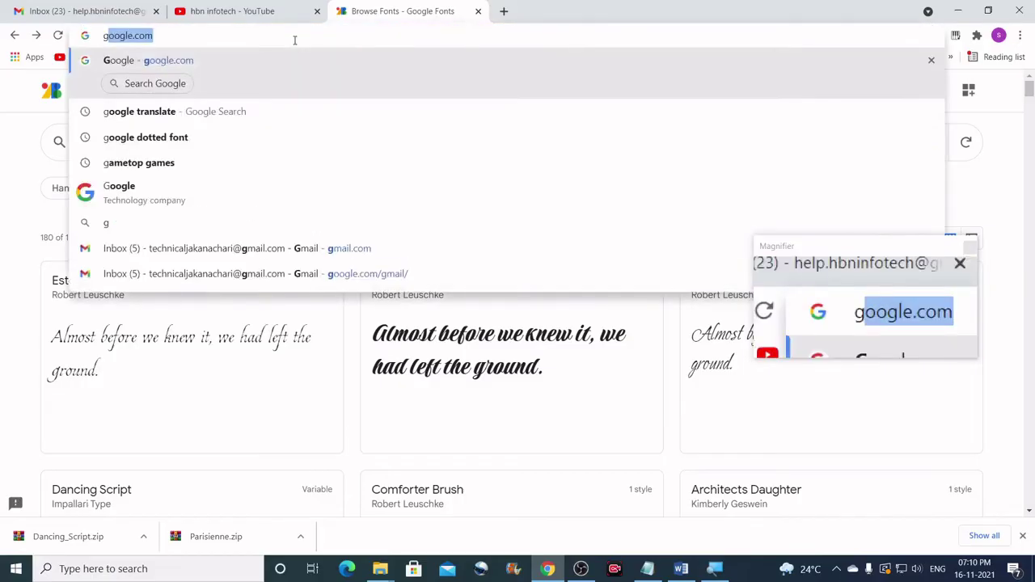
{"action": "key", "text": "Right"}
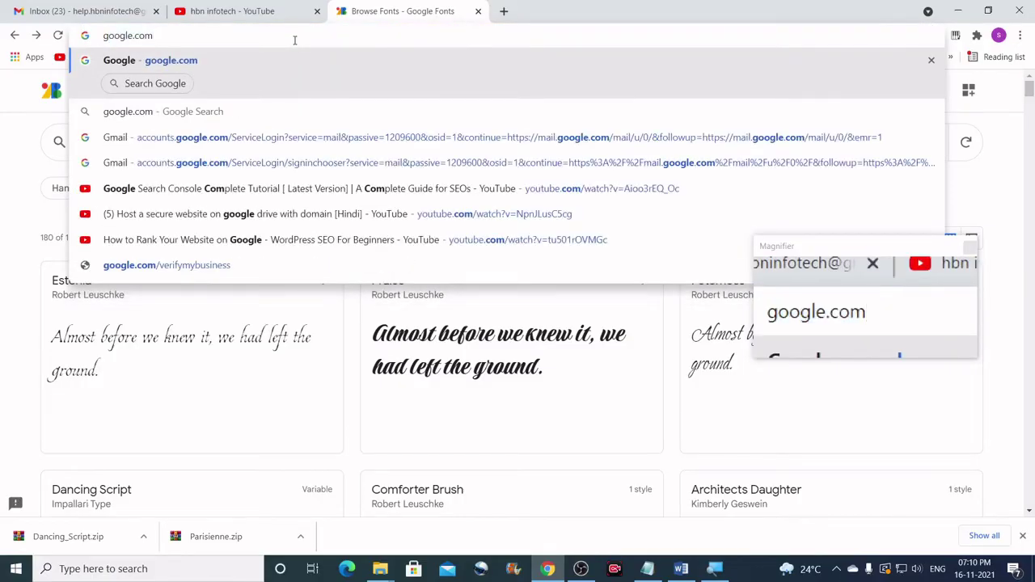
{"action": "key", "text": "Return"}
{"action": "type", "text": "s"}
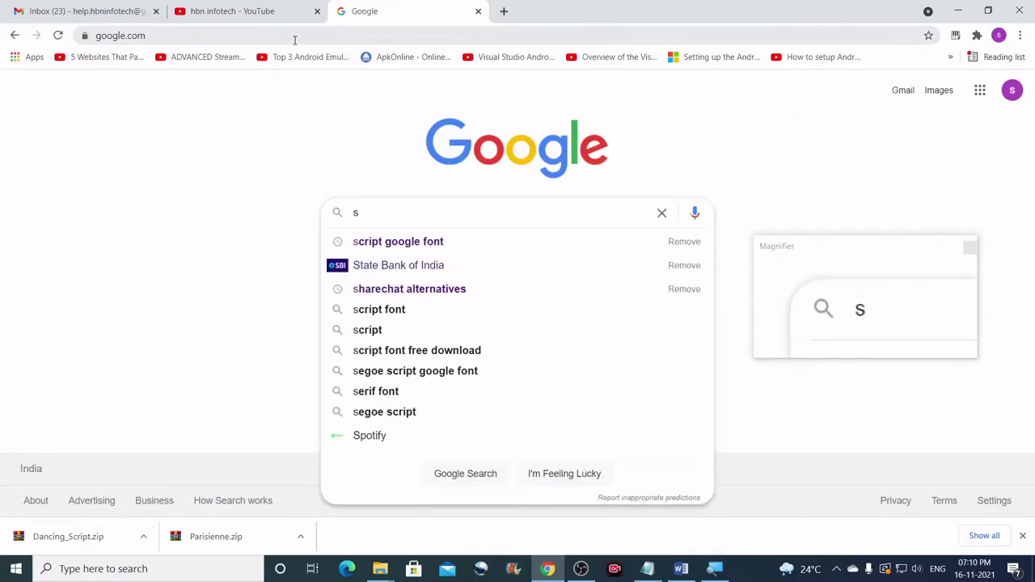
- Search Google for 'dotted google fonts'
{"action": "key", "text": "BackSpace"}
{"action": "type", "text": "dotted"}
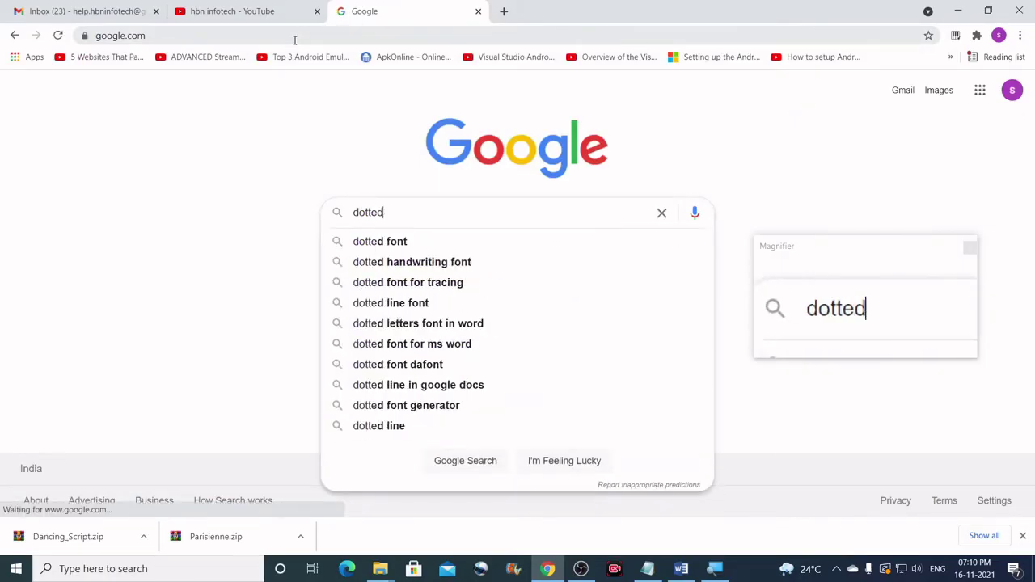
{"action": "type", "text": " goo"}
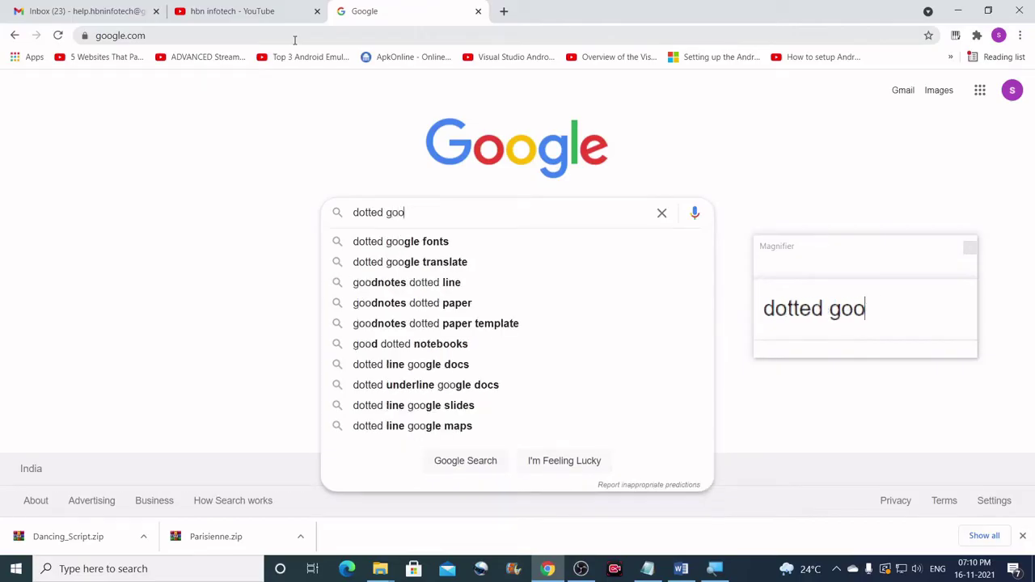
{"action": "key", "text": "Down"}
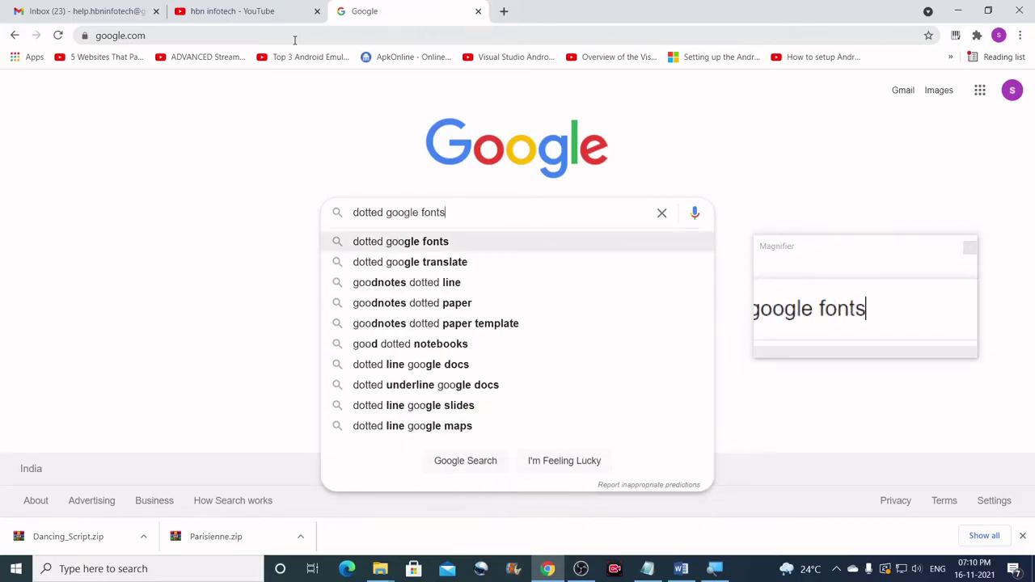
{"action": "key", "text": "Return"}
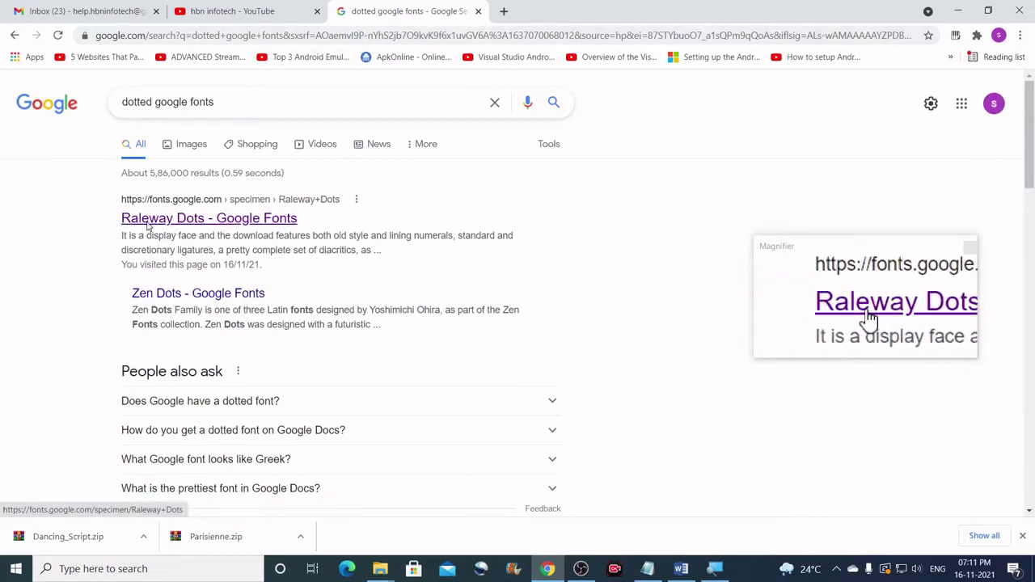
- Download the Raleway Dots family from its Google Fonts page and save it as Raleway_Dots.zip
{"action": "left_click", "coordinate": [267, 223]}
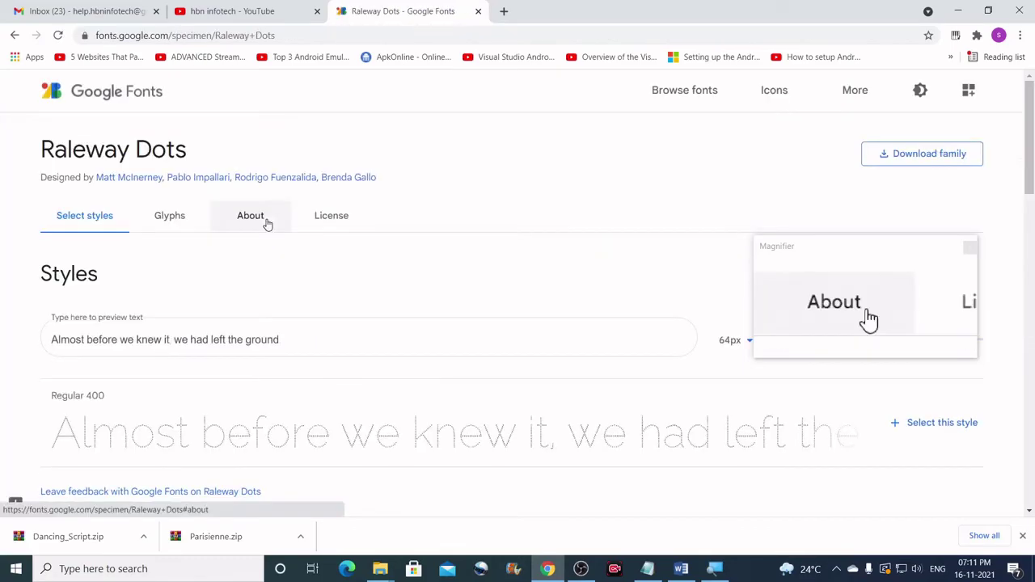
{"action": "scroll", "coordinate": [315, 264], "scroll_direction": "down", "scroll_amount": 1}
{"action": "scroll", "coordinate": [314, 274], "scroll_direction": "down", "scroll_amount": 2}
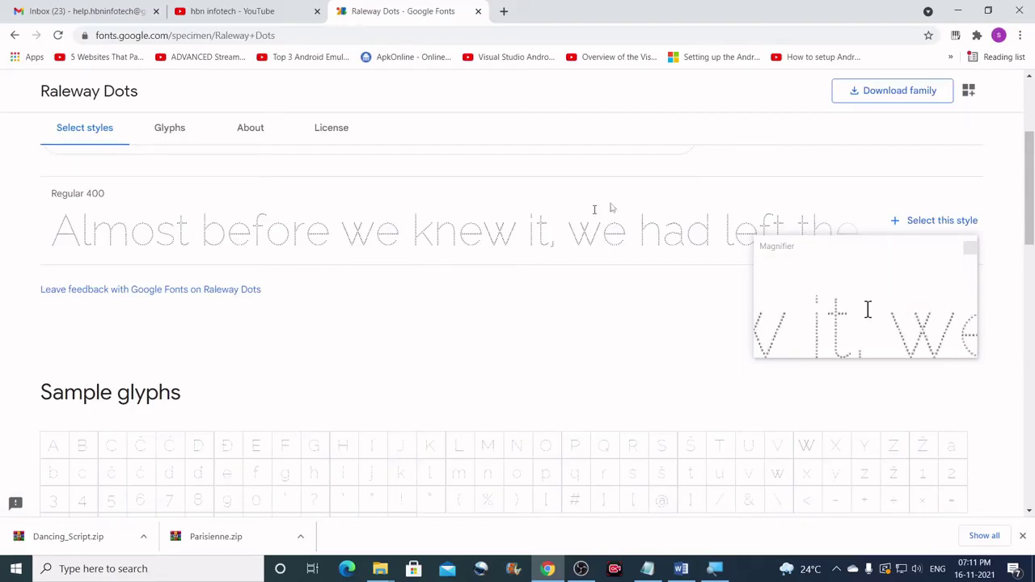
{"action": "left_click", "coordinate": [904, 96]}
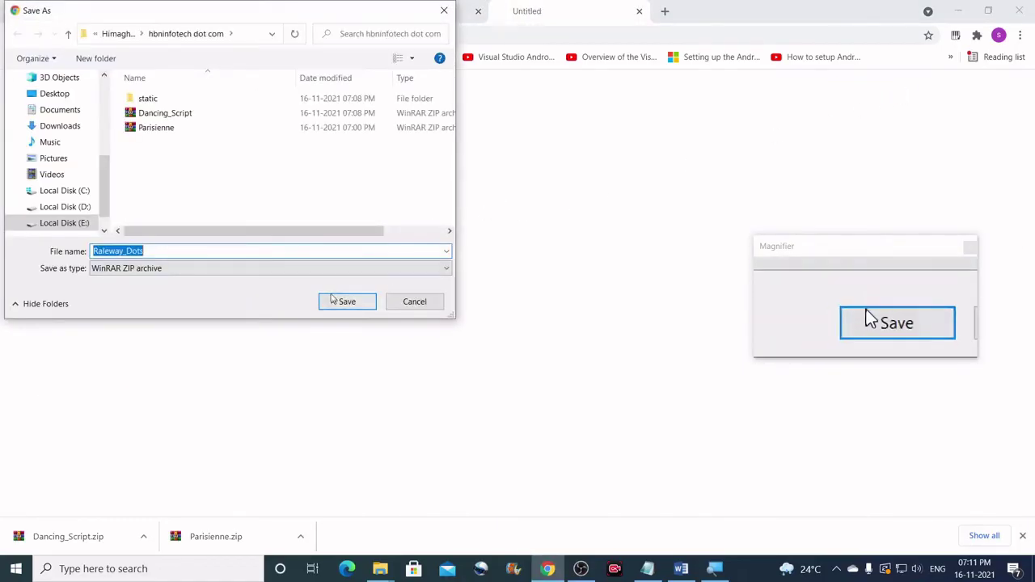
{"action": "left_click", "coordinate": [341, 303]}
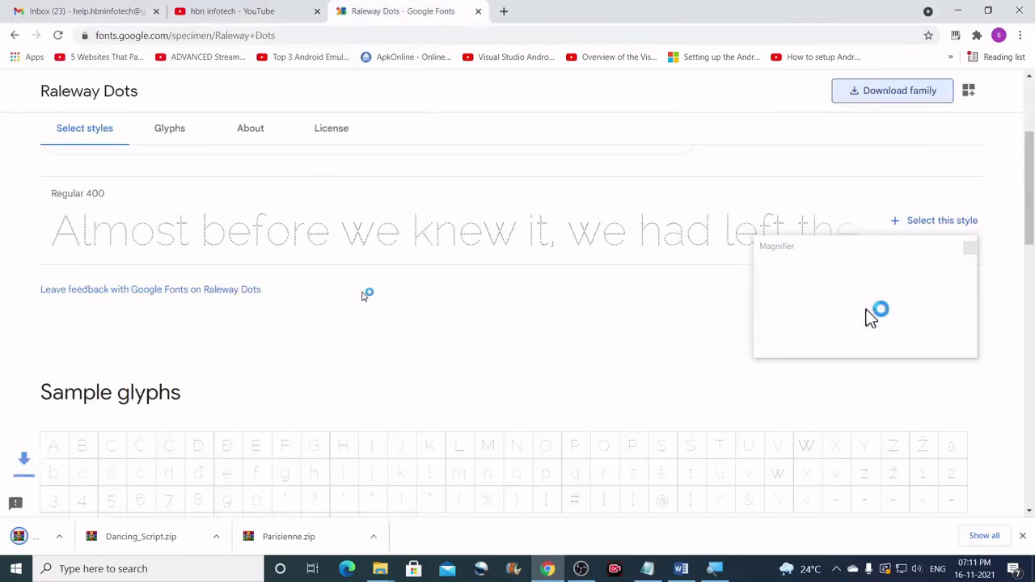
{"action": "scroll", "coordinate": [162, 452], "scroll_direction": "up", "scroll_amount": 3}
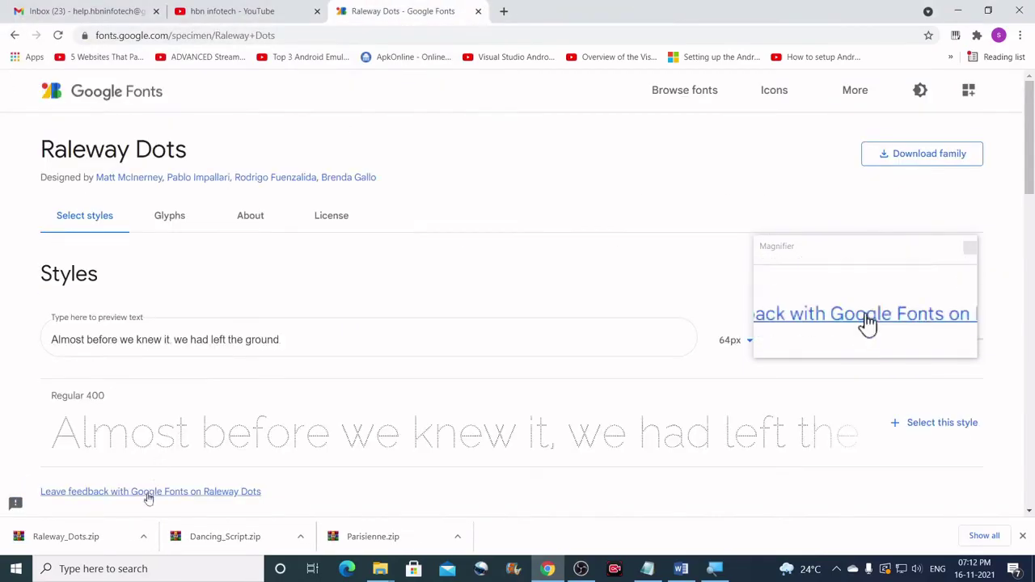
{"action": "left_click", "coordinate": [143, 536]}
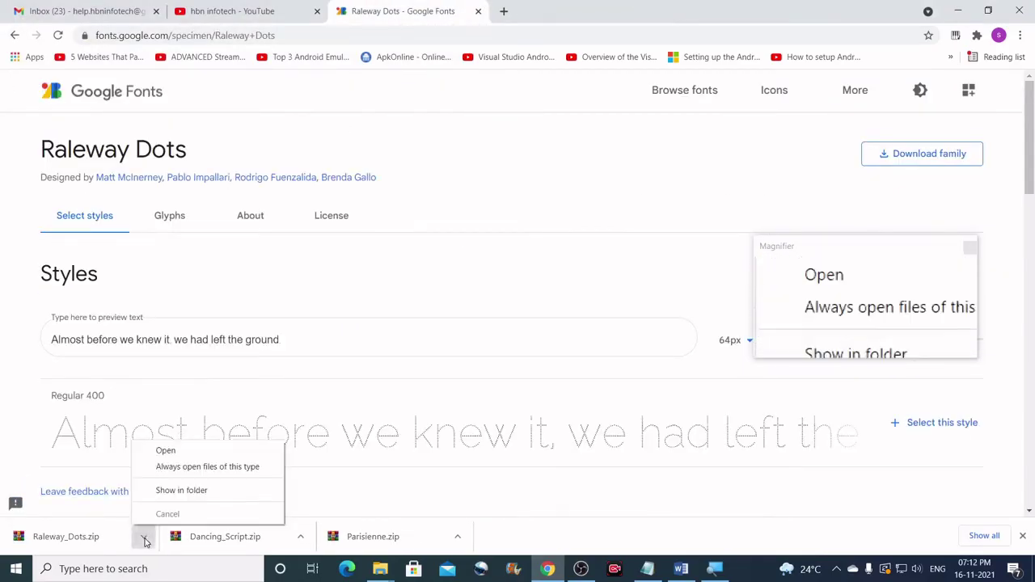
- Extract Raleway_Dots.zip in its download folder, skipping files that already exist
{"action": "left_click", "coordinate": [186, 492]}
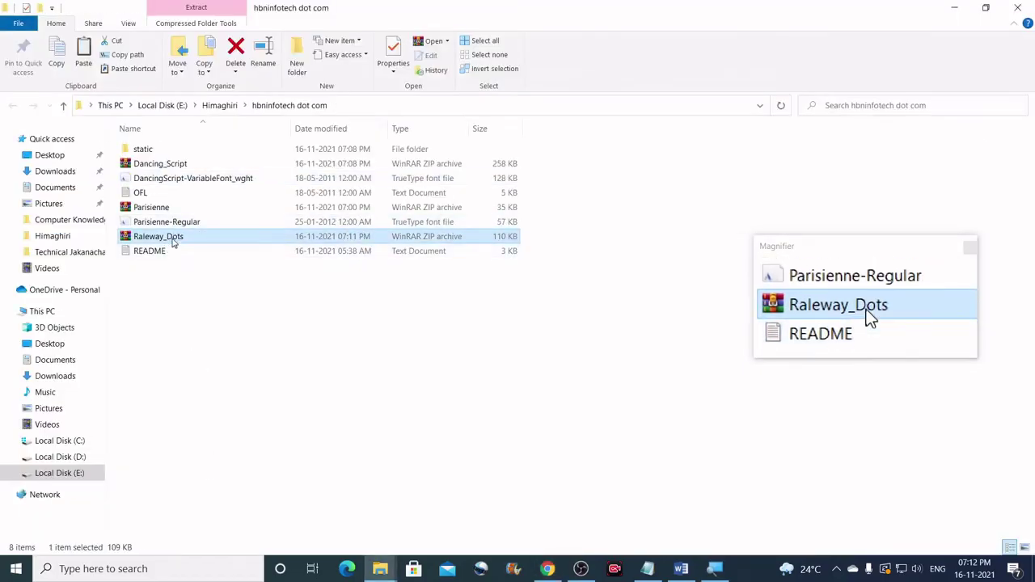
{"action": "right_click", "coordinate": [171, 238]}
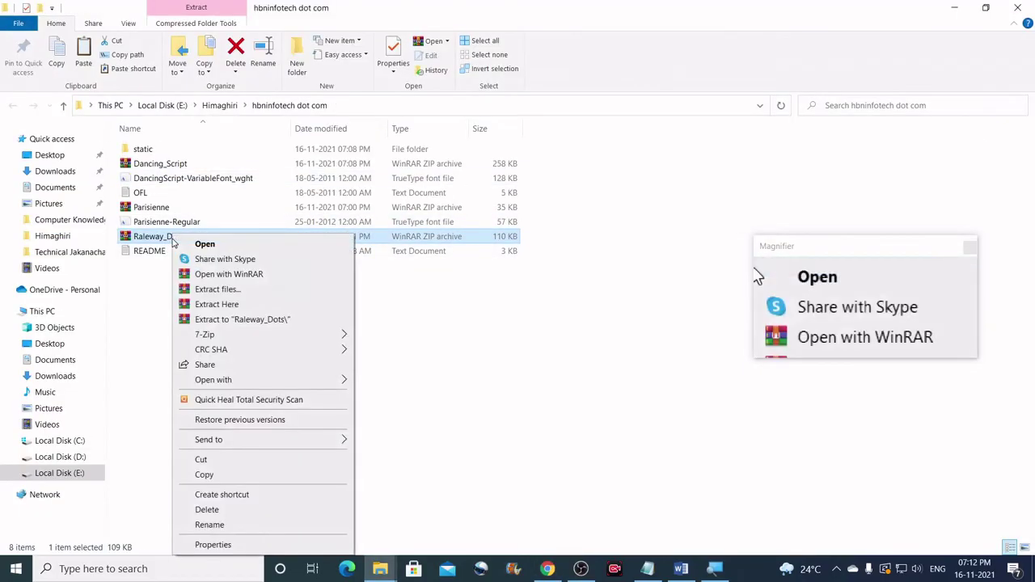
{"action": "left_click", "coordinate": [225, 305]}
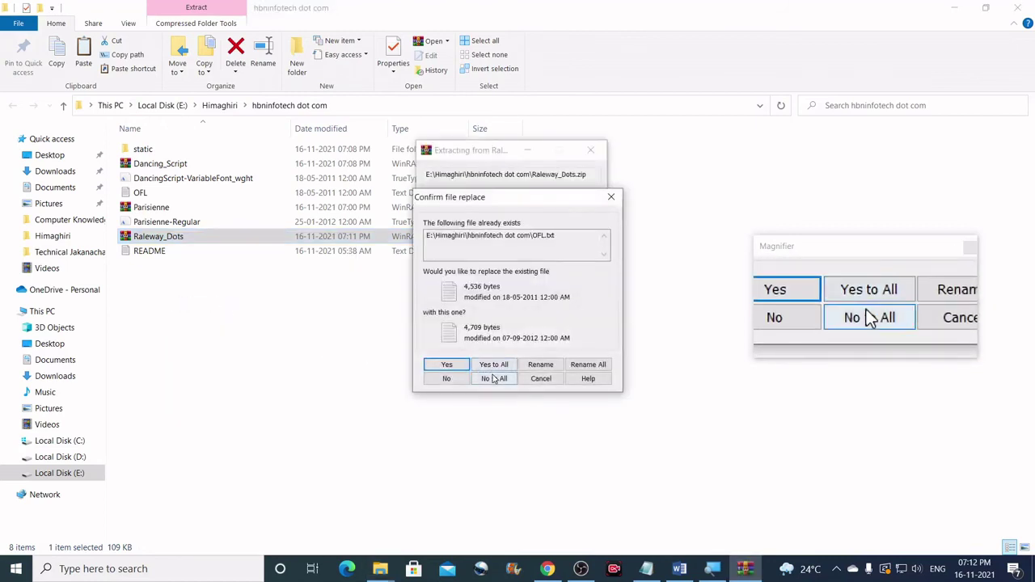
{"action": "left_click", "coordinate": [450, 380]}
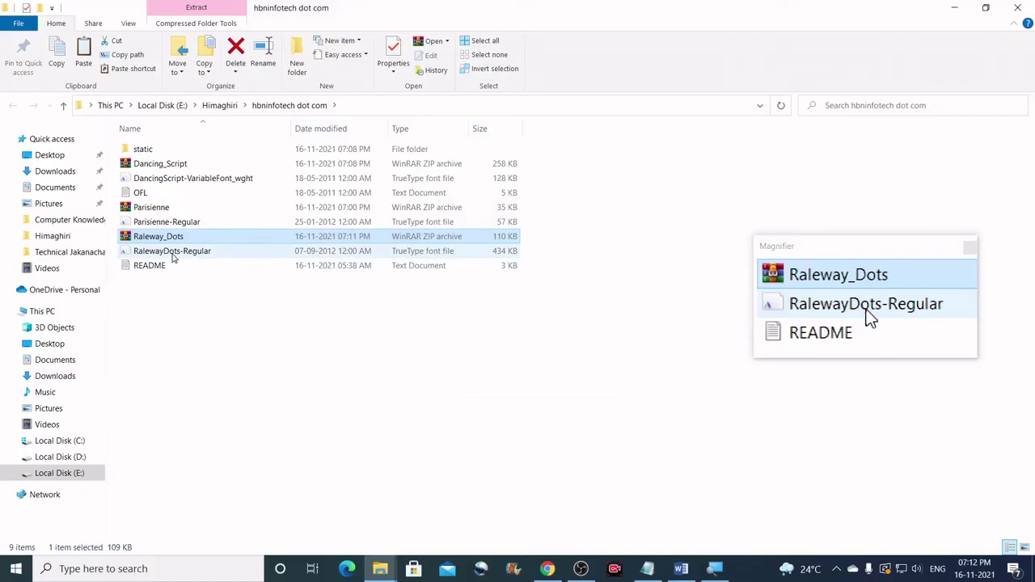
- Copy the extracted RalewayDots-Regular font file
{"action": "left_click", "coordinate": [172, 252]}
{"action": "right_click", "coordinate": [176, 254]}
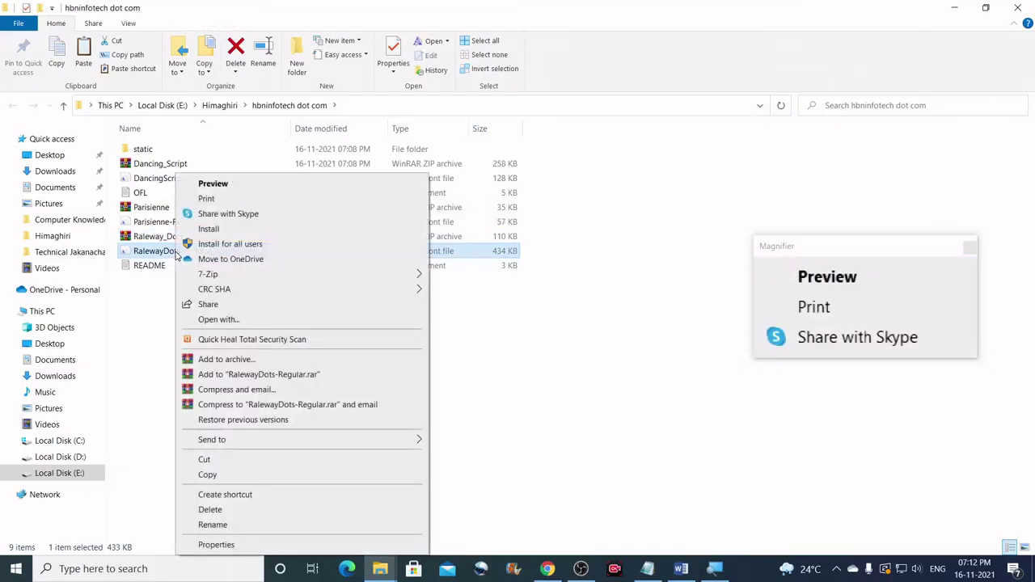
{"action": "left_click", "coordinate": [226, 477]}
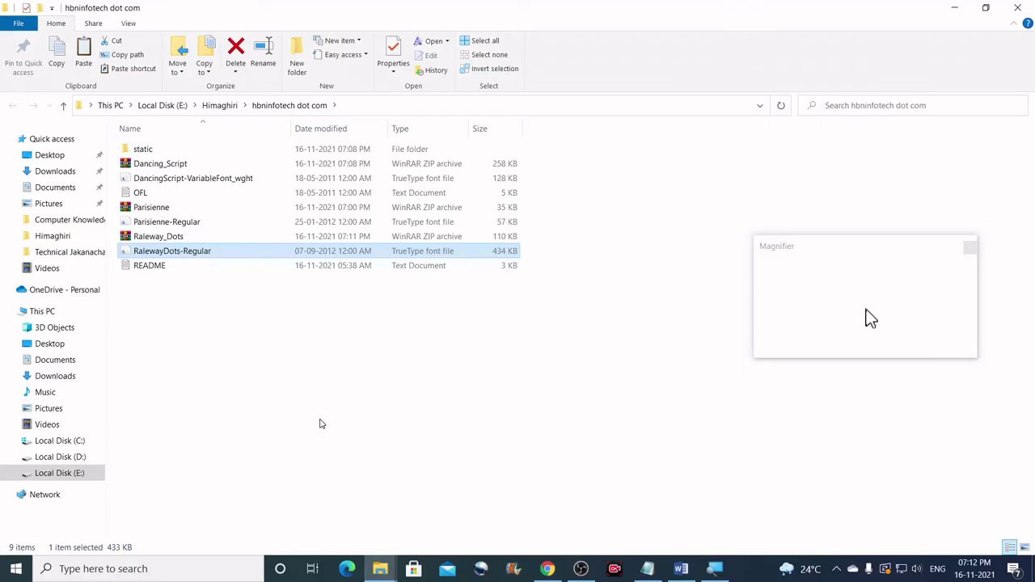
{"action": "key", "text": "super+r"}
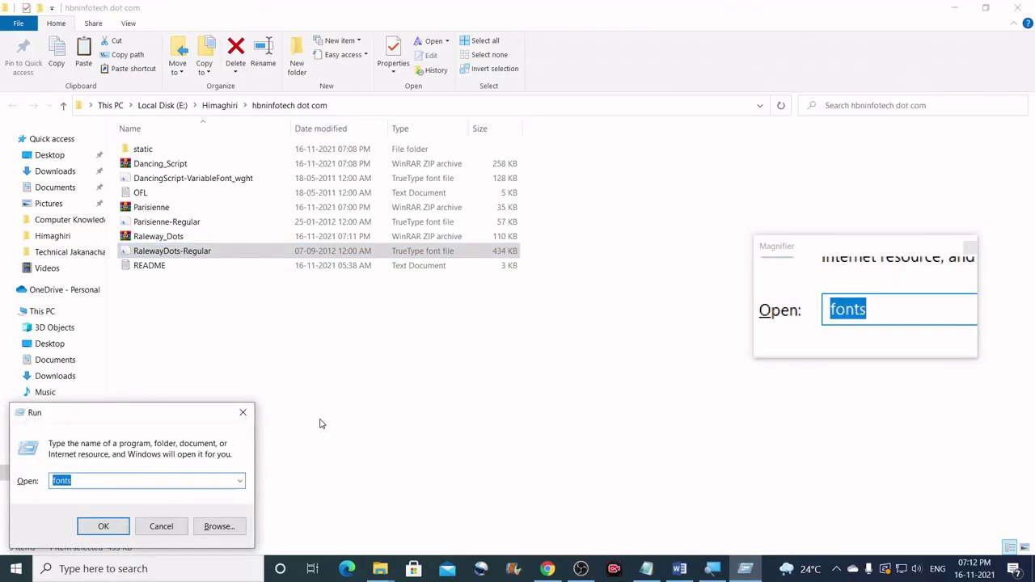
- Paste Raleway Dots into the Windows Fonts folder, bringing it to 229 fonts, then go back to Word
{"action": "key", "text": "Return"}
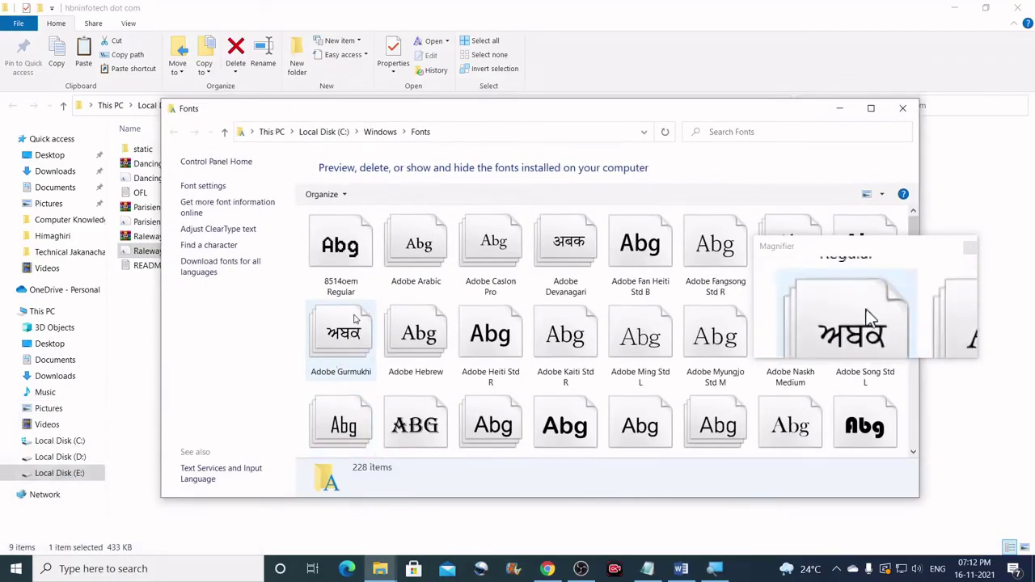
{"action": "left_click", "coordinate": [872, 110]}
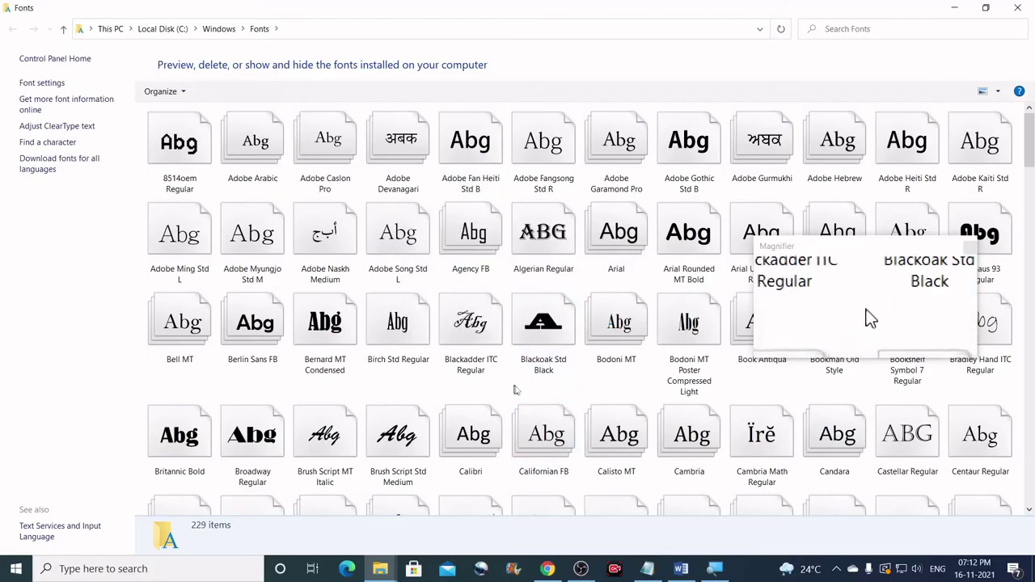
{"action": "left_click", "coordinate": [679, 570]}
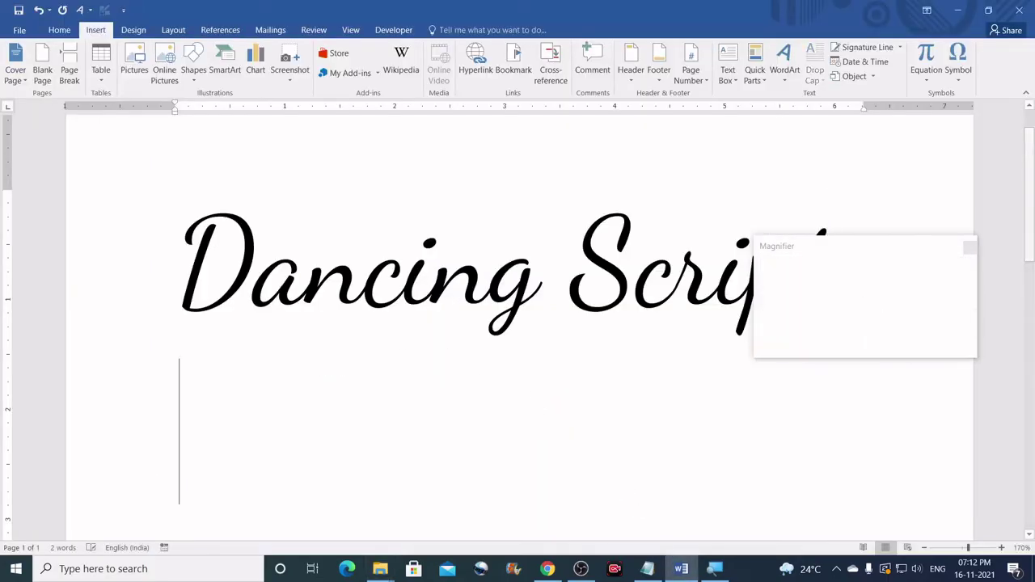
- Switch the empty line below 'Dancing Script' to the Raleway Dots font at size 80
{"action": "scroll", "coordinate": [432, 326], "scroll_direction": "down", "scroll_amount": 1}
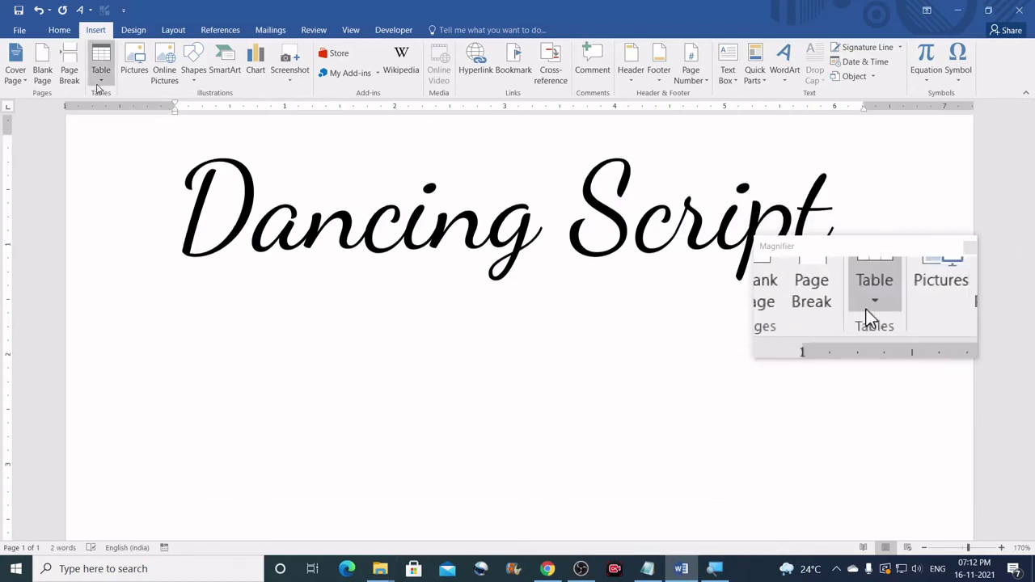
{"action": "left_click", "coordinate": [59, 30]}
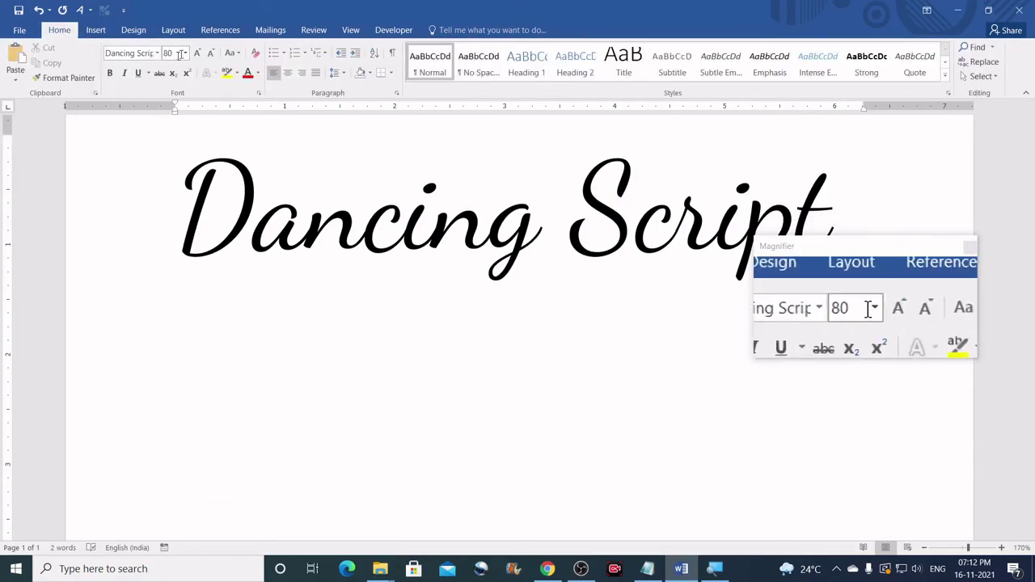
{"action": "left_click", "coordinate": [158, 53]}
{"action": "type", "text": "R"}
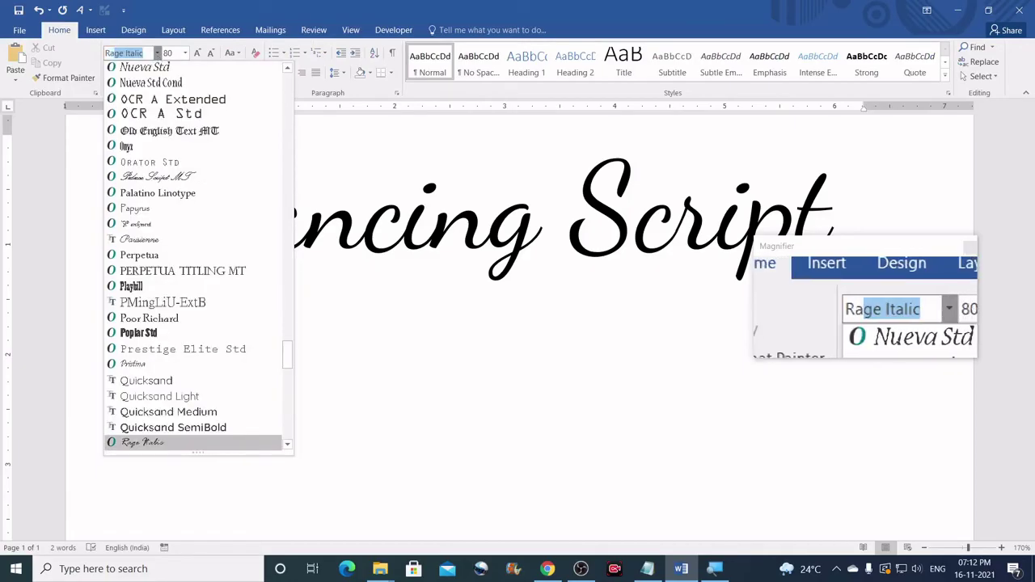
{"action": "type", "text": "leway Dots"}
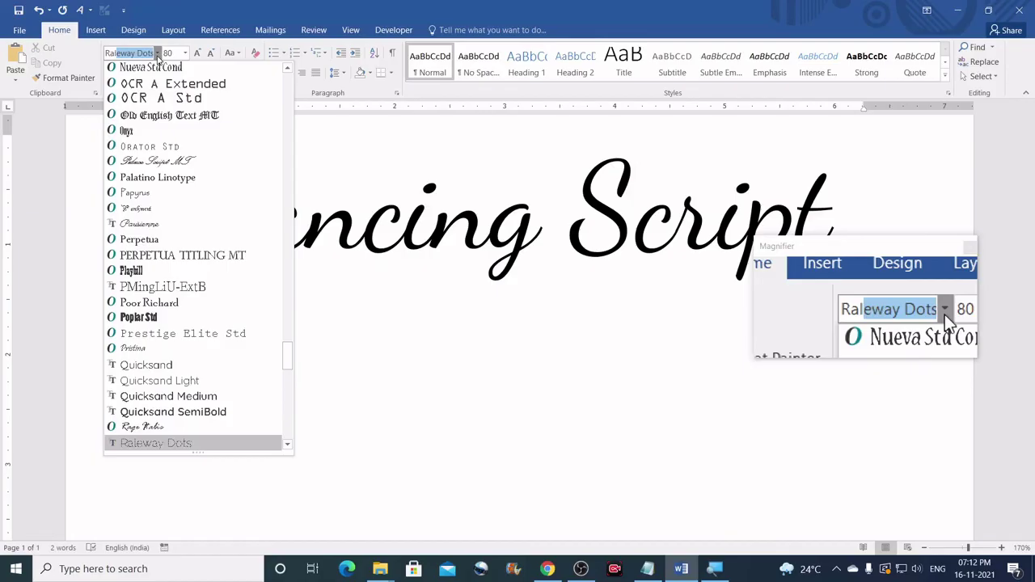
{"action": "key", "text": "Return"}
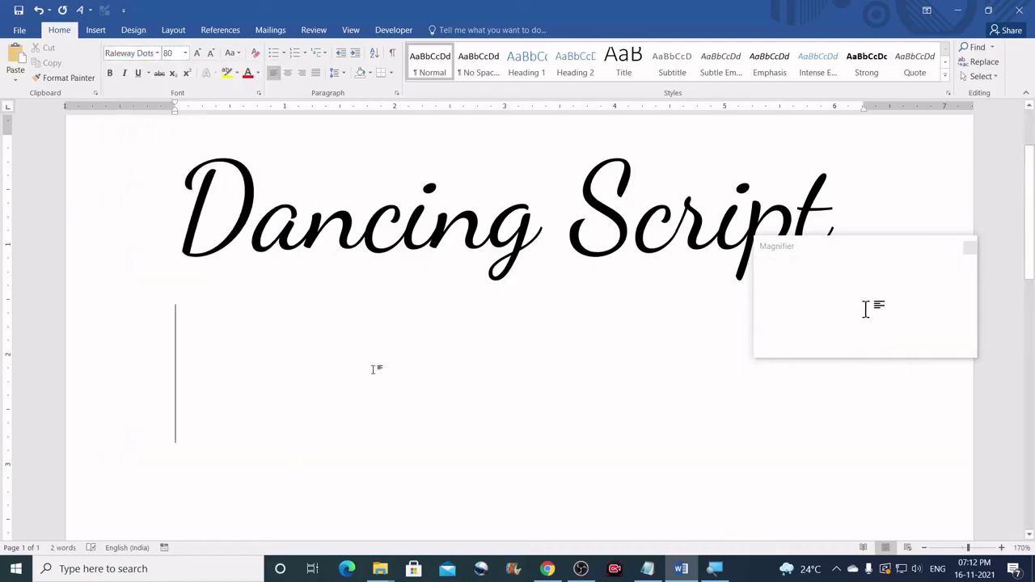